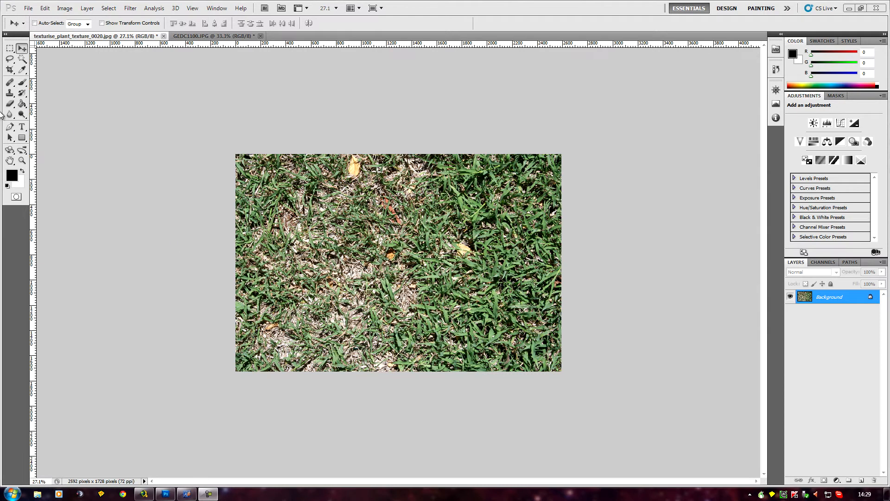
- Activate the Clone Stamp tool and sample the grass patch left of the photo's centre
{"action": "left_click", "coordinate": [10, 92]}
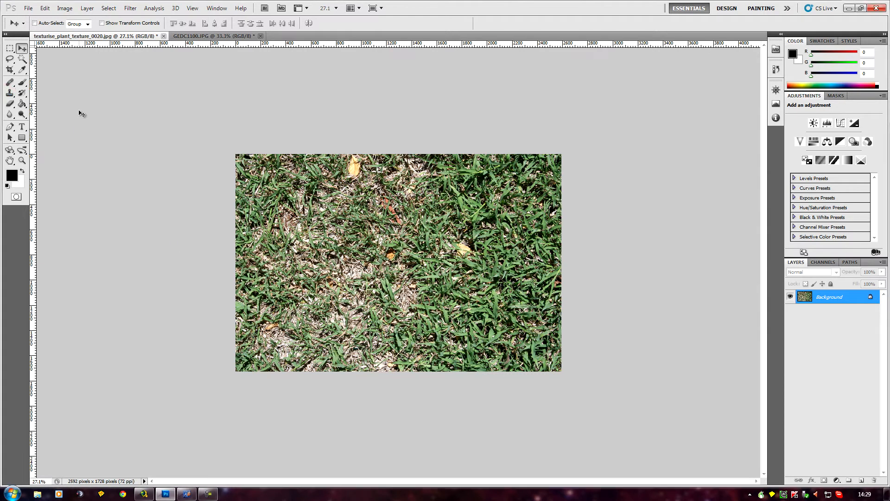
{"action": "left_click", "coordinate": [9, 93]}
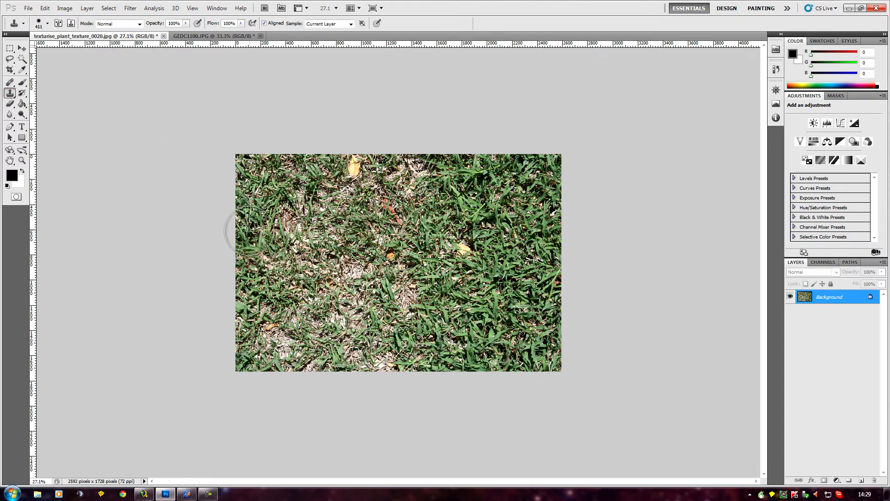
{"action": "left_click", "coordinate": [316, 256], "text": "alt"}
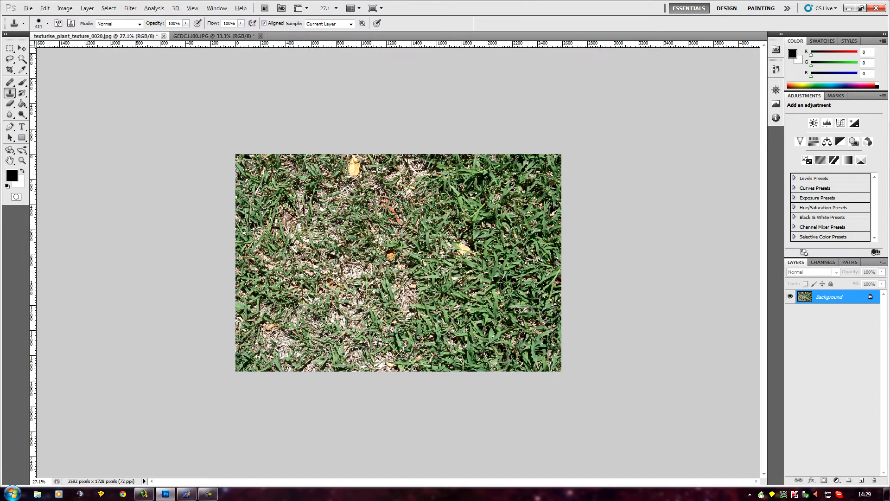
- Try cloning differently sampled grass patches over the yellow leaf near the photo's top edge and the surrounding grass
{"action": "left_click", "coordinate": [299, 293], "text": "alt"}
{"action": "mouse_move", "coordinate": [366, 280]}
{"action": "left_mouse_down"}
{"action": "mouse_move", "coordinate": [292, 295]}
{"action": "mouse_move", "coordinate": [303, 310]}
{"action": "left_mouse_up"}
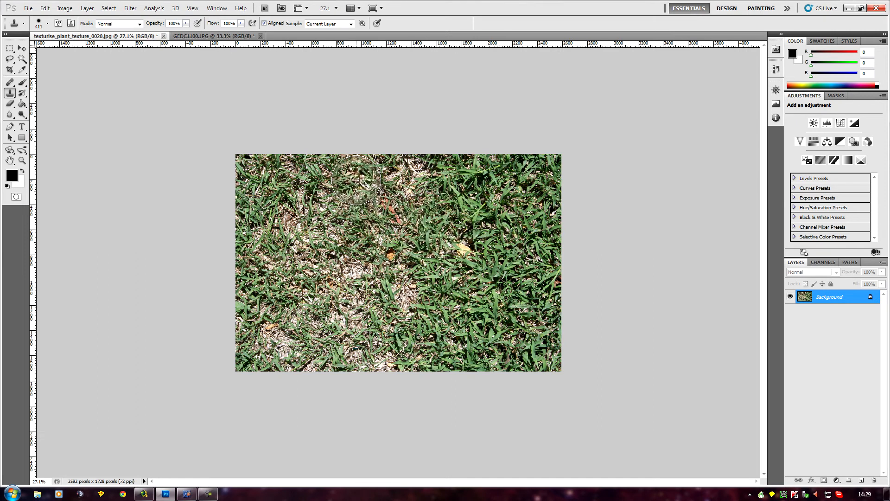
{"action": "left_click", "coordinate": [356, 178]}
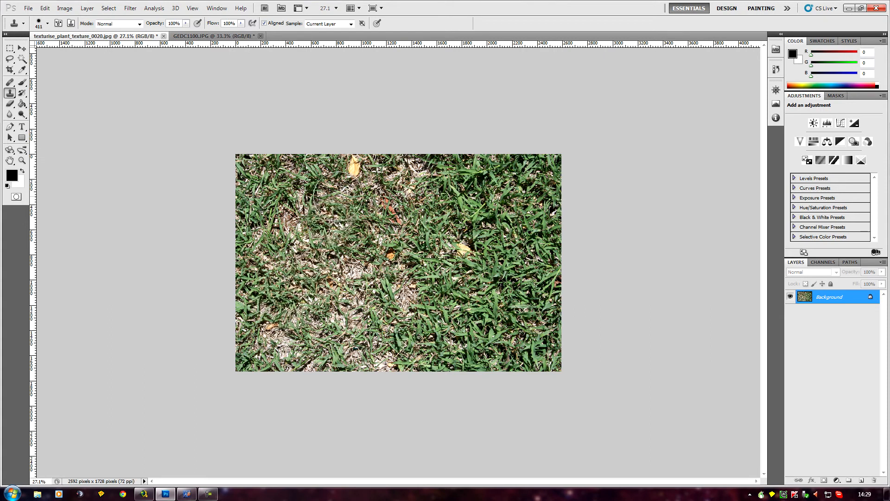
{"action": "left_click", "coordinate": [342, 183]}
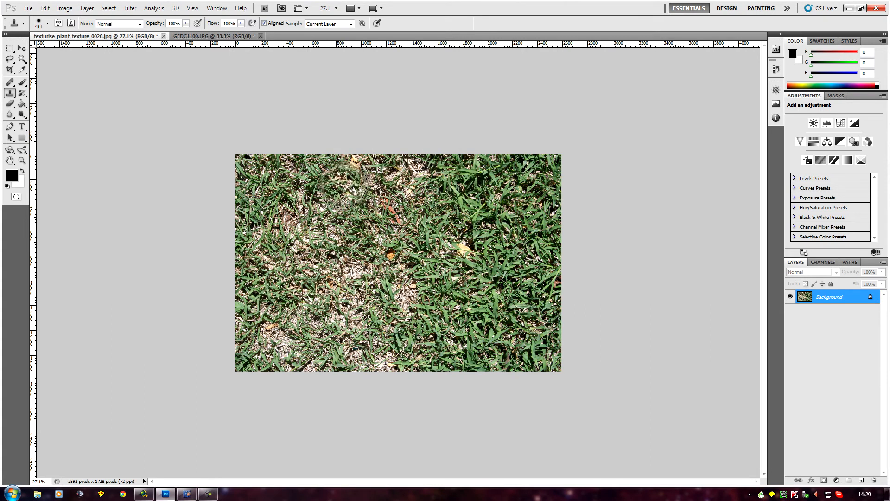
{"action": "left_click", "coordinate": [353, 163]}
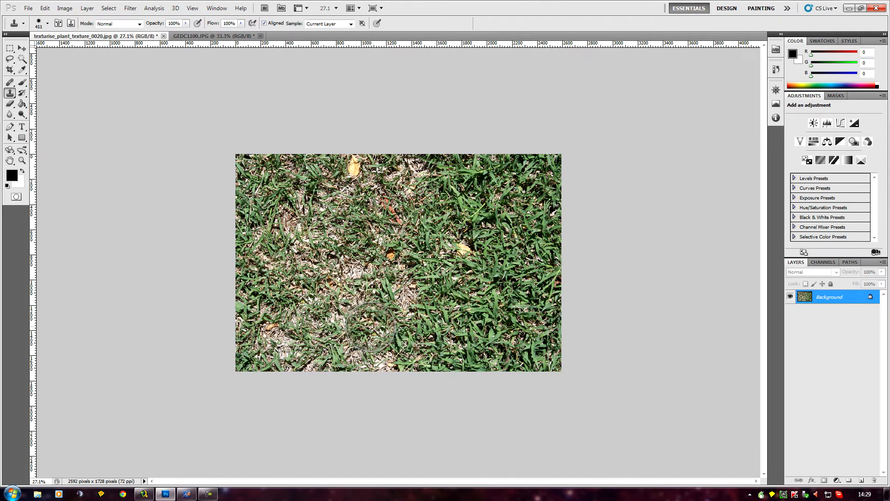
{"action": "mouse_move", "coordinate": [367, 327]}
{"action": "left_mouse_down"}
{"action": "mouse_move", "coordinate": [286, 328]}
{"action": "mouse_move", "coordinate": [360, 328]}
{"action": "left_mouse_up"}
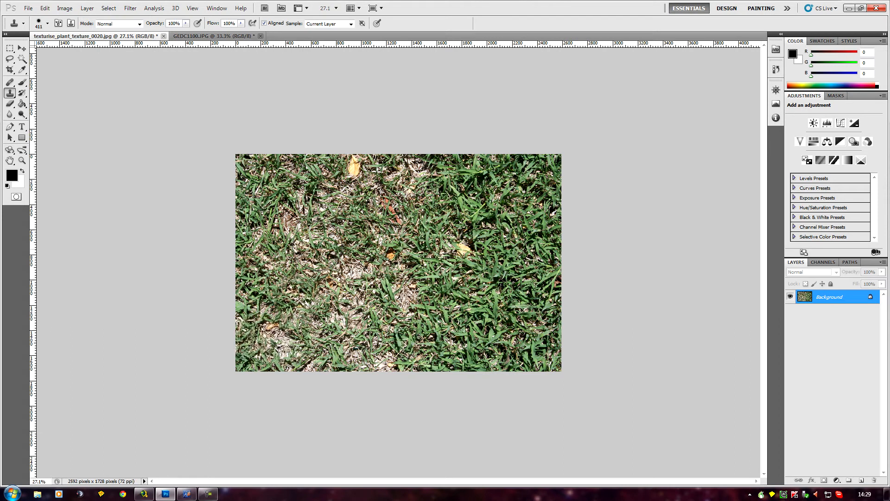
{"action": "left_click", "coordinate": [335, 170]}
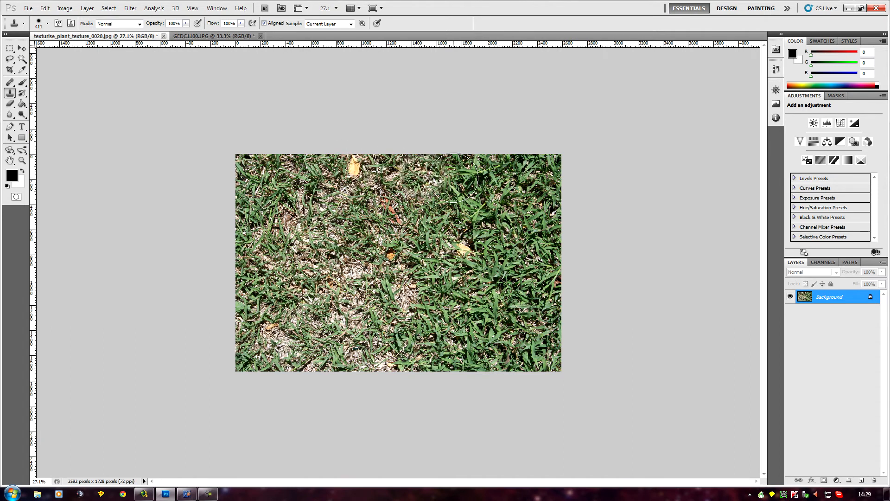
{"action": "mouse_move", "coordinate": [290, 354]}
{"action": "left_mouse_down"}
{"action": "mouse_move", "coordinate": [285, 333]}
{"action": "mouse_move", "coordinate": [421, 335]}
{"action": "left_mouse_up"}
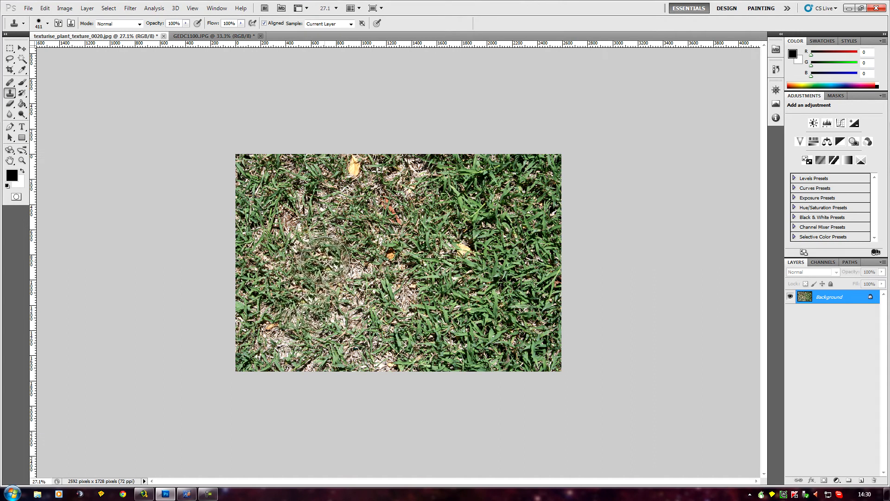
- Clone grass over the yellow leaf near the photo's top edge with the Clone Stamp
{"action": "left_click", "coordinate": [353, 170]}
{"action": "mouse_move", "coordinate": [354, 170]}
{"action": "left_mouse_down"}
{"action": "mouse_move", "coordinate": [395, 181]}
{"action": "mouse_move", "coordinate": [376, 211]}
{"action": "left_mouse_up"}
{"action": "key", "text": "ctrl+z"}
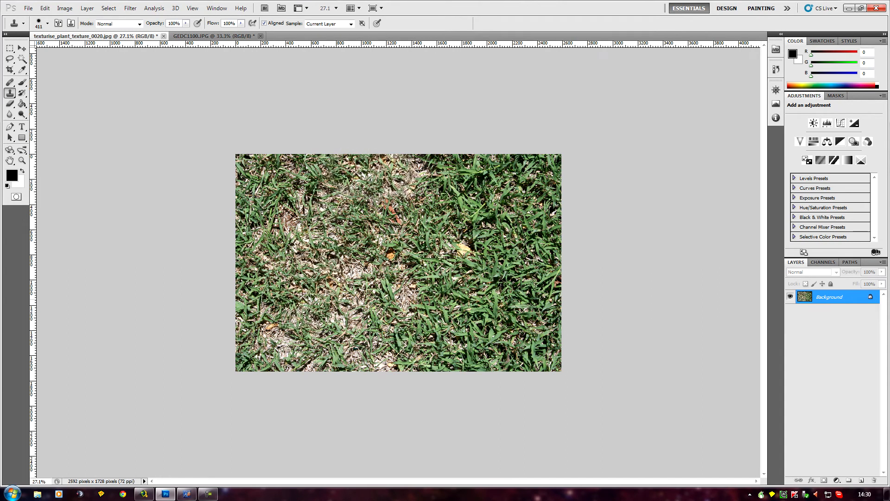
- Clone dry grass sampled from the photo's left half over the green areas at the centre and lower centre
{"action": "left_click", "coordinate": [289, 303], "text": "alt"}
{"action": "mouse_move", "coordinate": [403, 239]}
{"action": "left_mouse_down"}
{"action": "mouse_move", "coordinate": [400, 248]}
{"action": "mouse_move", "coordinate": [423, 260]}
{"action": "mouse_move", "coordinate": [422, 226]}
{"action": "left_mouse_up"}
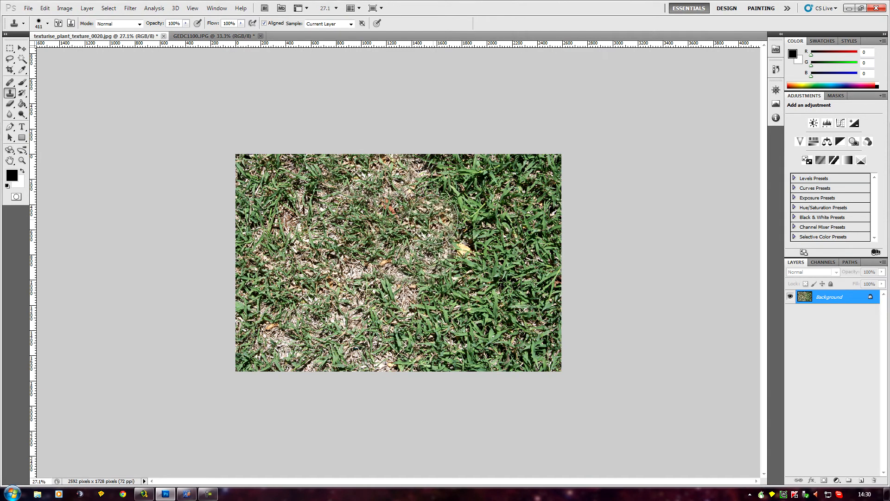
{"action": "left_click", "coordinate": [299, 202], "text": "alt"}
{"action": "mouse_move", "coordinate": [412, 301]}
{"action": "left_mouse_down"}
{"action": "mouse_move", "coordinate": [438, 309]}
{"action": "mouse_move", "coordinate": [428, 287]}
{"action": "mouse_move", "coordinate": [460, 281]}
{"action": "left_mouse_up"}
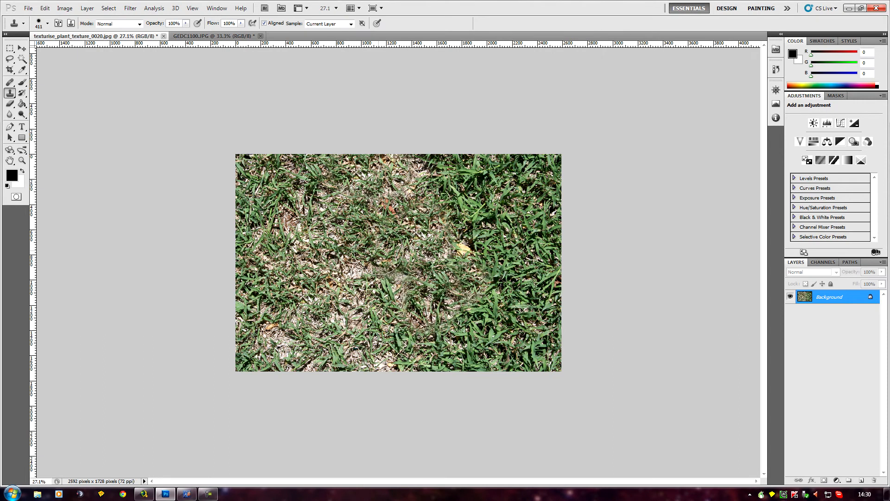
{"action": "left_click", "coordinate": [328, 260], "text": "alt"}
{"action": "left_click_drag", "start_coordinate": [409, 331], "coordinate": [435, 344]}
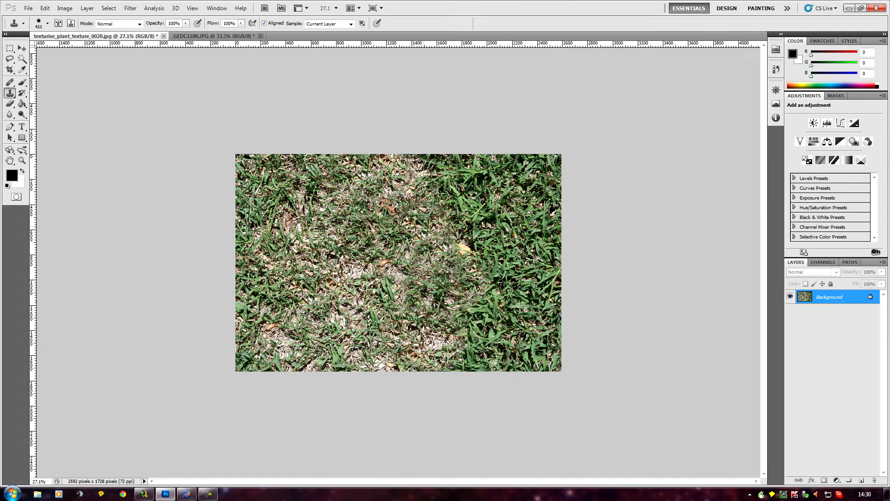
{"action": "mouse_move", "coordinate": [392, 308]}
{"action": "left_mouse_down"}
{"action": "mouse_move", "coordinate": [411, 357]}
{"action": "mouse_move", "coordinate": [419, 354]}
{"action": "mouse_move", "coordinate": [415, 364]}
{"action": "mouse_move", "coordinate": [445, 337]}
{"action": "left_mouse_up"}
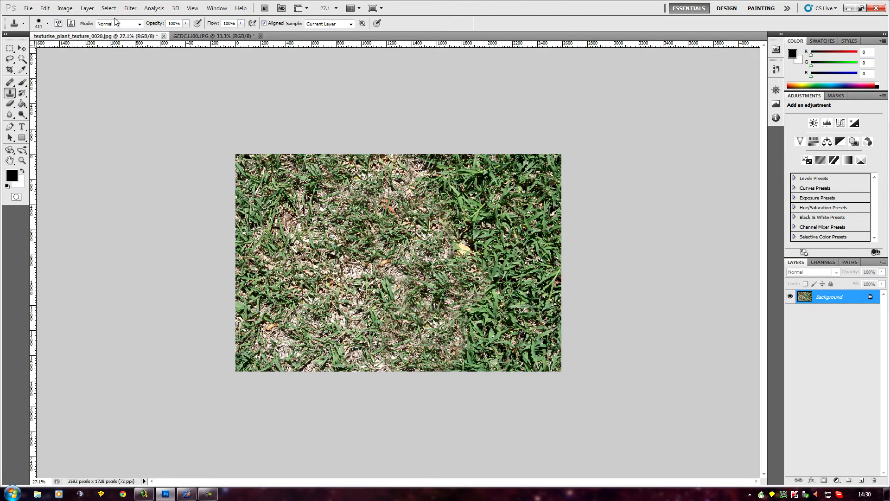
- Set the Clone Stamp brush hardness to 100% and clone a dry grass patch just right of the remaining yellow leaf
{"action": "left_click", "coordinate": [48, 23]}
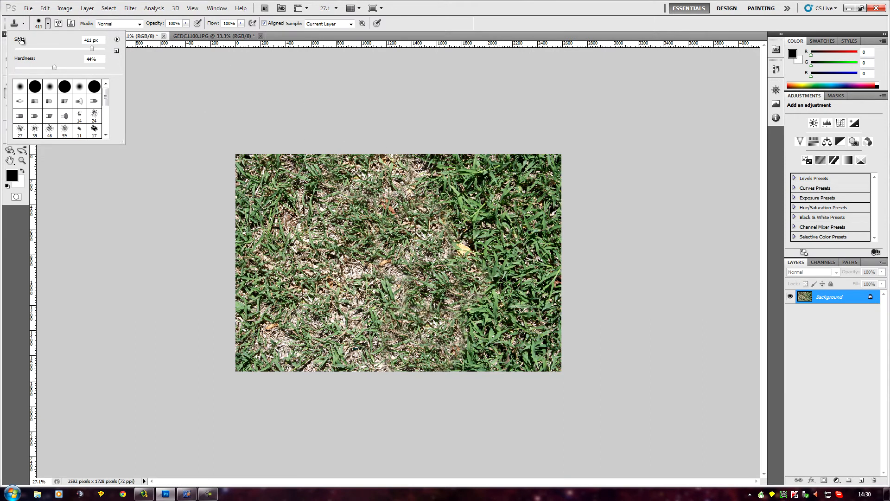
{"action": "left_click_drag", "start_coordinate": [54, 69], "coordinate": [54, 69]}
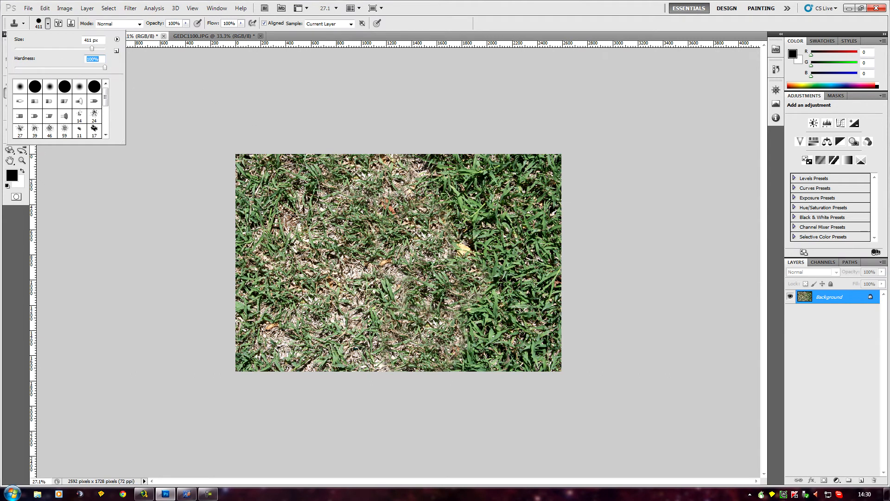
{"action": "left_click", "coordinate": [344, 226], "text": "alt"}
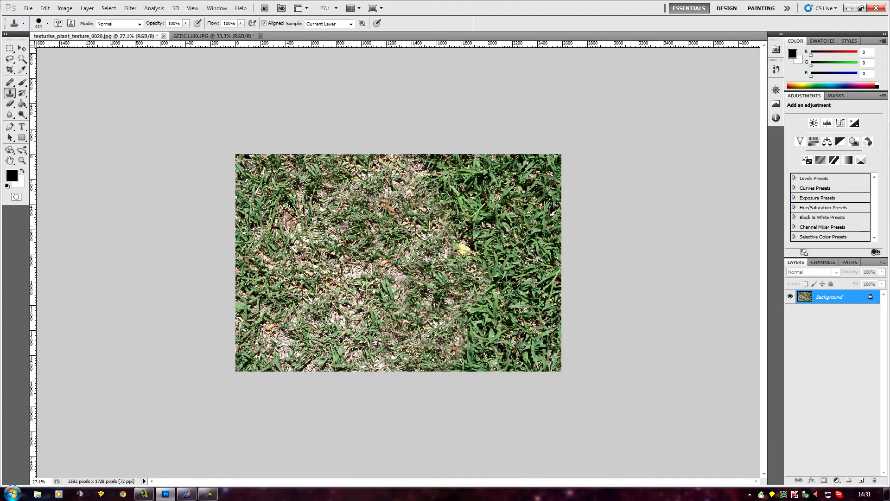
{"action": "left_click", "coordinate": [503, 267]}
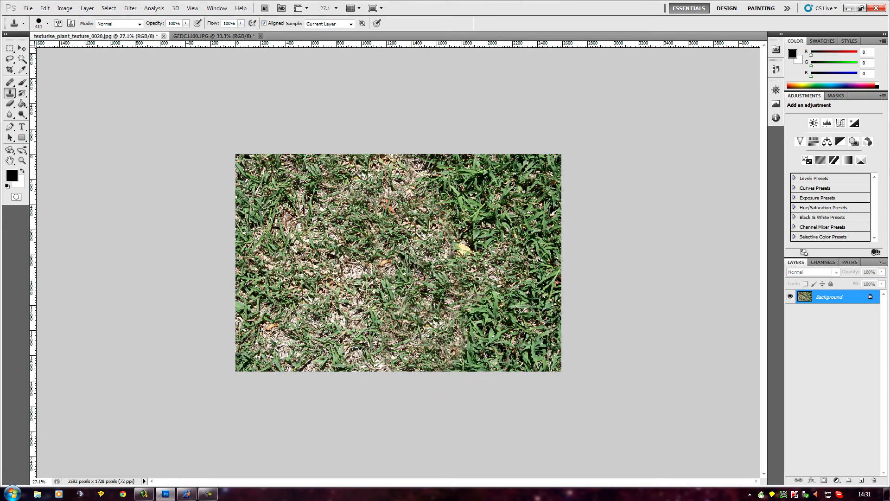
- Soften the Clone Stamp brush by lowering its hardness below 100%
{"action": "scroll", "coordinate": [377, 254], "scroll_direction": "up", "scroll_amount": 2}
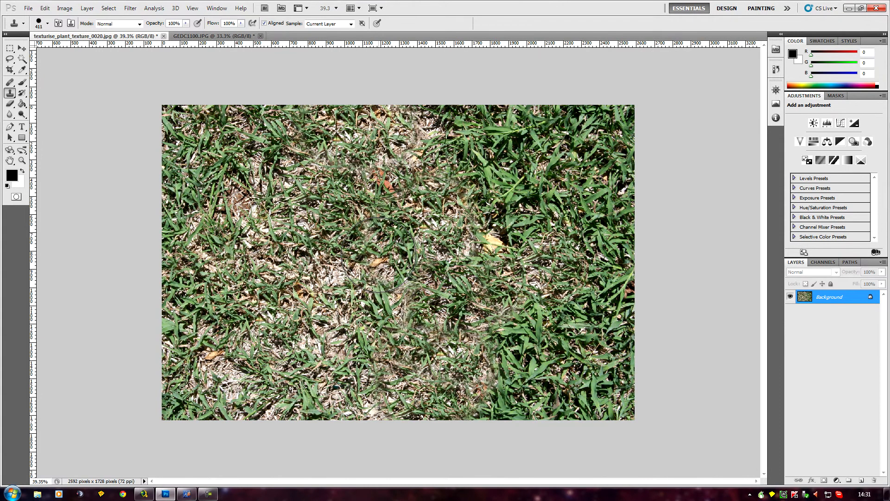
{"action": "scroll", "coordinate": [378, 254], "scroll_direction": "down", "scroll_amount": 1}
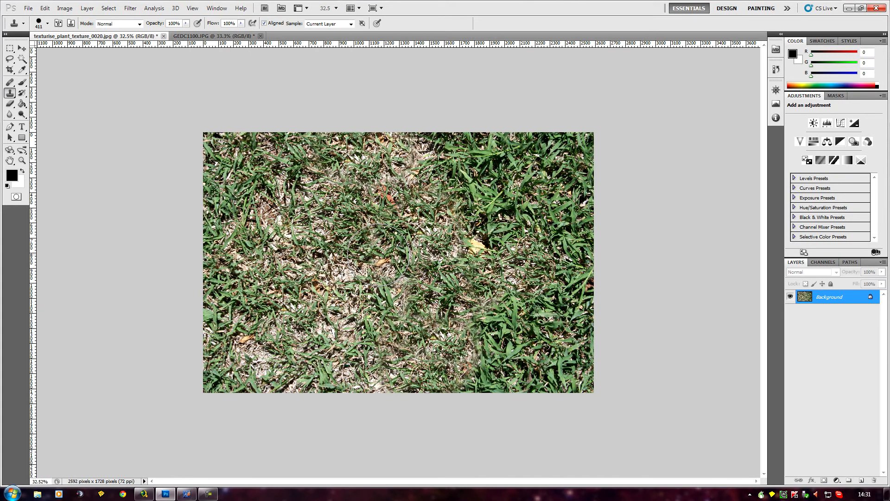
{"action": "scroll", "coordinate": [378, 254], "scroll_direction": "down", "scroll_amount": 1}
{"action": "scroll", "coordinate": [377, 254], "scroll_direction": "up", "scroll_amount": 1}
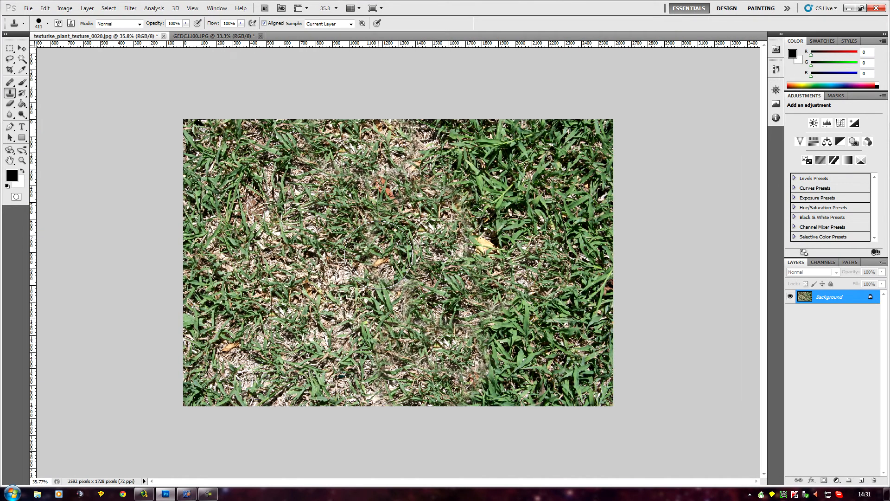
{"action": "scroll", "coordinate": [377, 254], "scroll_direction": "down", "scroll_amount": 1}
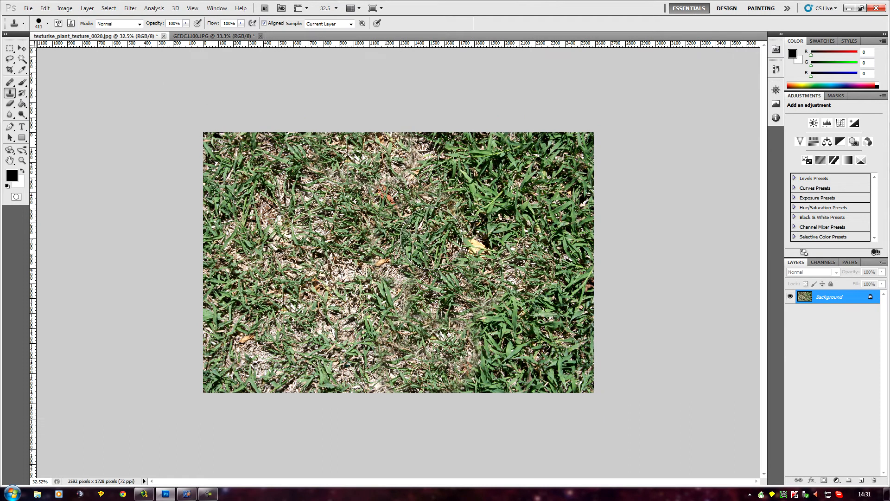
{"action": "mouse_move", "coordinate": [474, 270]}
{"action": "left_mouse_down"}
{"action": "mouse_move", "coordinate": [529, 295]}
{"action": "mouse_move", "coordinate": [533, 265]}
{"action": "mouse_move", "coordinate": [354, 259]}
{"action": "left_mouse_up"}
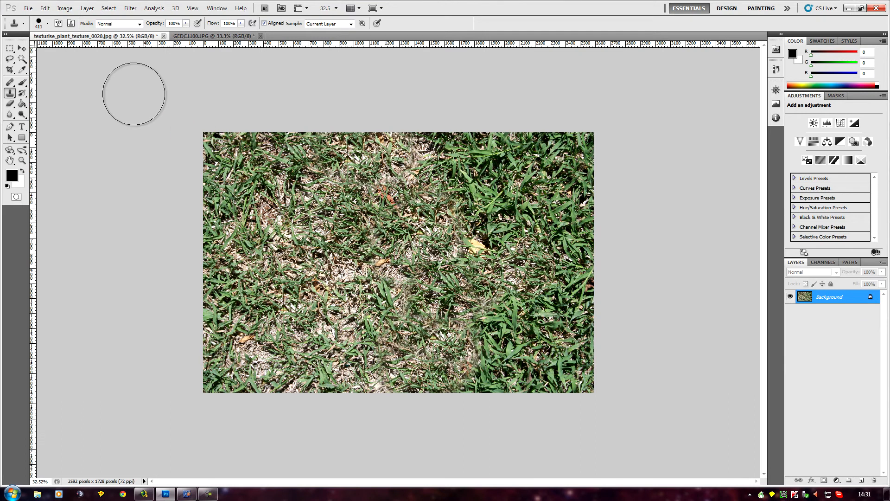
{"action": "left_click", "coordinate": [49, 24]}
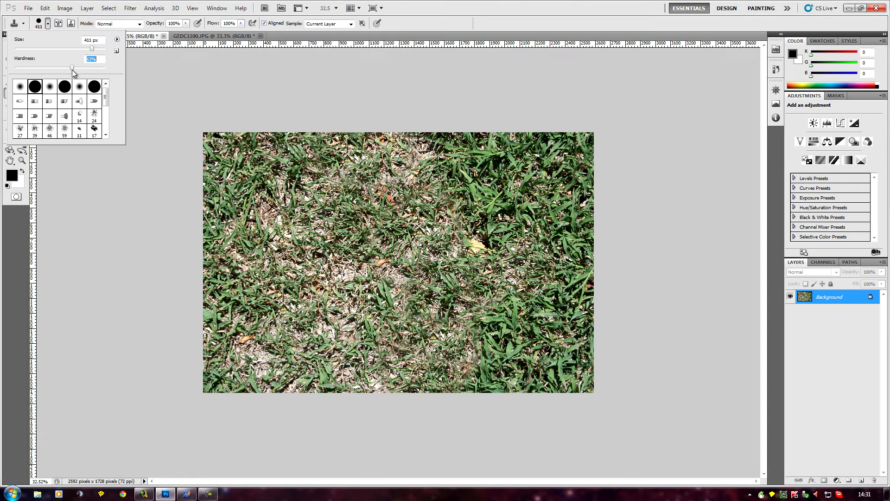
{"action": "left_click_drag", "start_coordinate": [71, 69], "coordinate": [60, 71]}
{"action": "left_click_drag", "start_coordinate": [95, 75], "coordinate": [87, 78]}
{"action": "left_click_drag", "start_coordinate": [80, 77], "coordinate": [78, 77]}
- Clone dry grass sampled from the left half over the dense green grass in the photo's upper right area
{"action": "left_click", "coordinate": [320, 260], "text": "alt"}
{"action": "mouse_move", "coordinate": [483, 183]}
{"action": "left_mouse_down"}
{"action": "mouse_move", "coordinate": [483, 213]}
{"action": "mouse_move", "coordinate": [456, 188]}
{"action": "mouse_move", "coordinate": [437, 149]}
{"action": "left_mouse_up"}
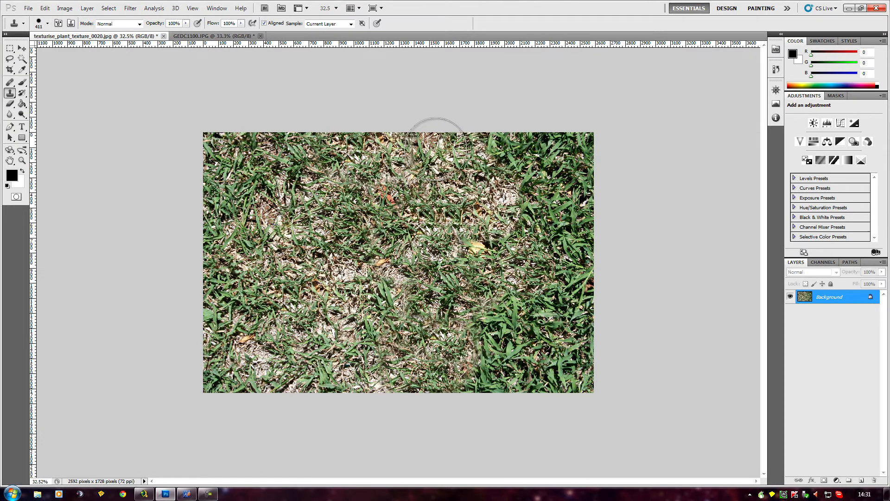
{"action": "left_click", "coordinate": [302, 239], "text": "alt"}
{"action": "mouse_move", "coordinate": [523, 191]}
{"action": "left_mouse_down"}
{"action": "mouse_move", "coordinate": [526, 210]}
{"action": "mouse_move", "coordinate": [539, 249]}
{"action": "mouse_move", "coordinate": [565, 241]}
{"action": "left_mouse_up"}
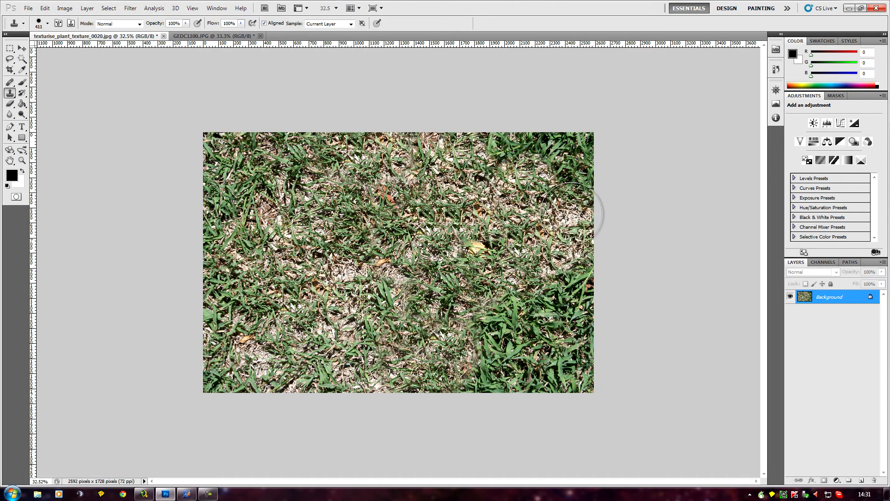
- Clone dry grass over the dense green grass in the photo's lower right area
{"action": "left_click", "coordinate": [332, 203], "text": "alt"}
{"action": "mouse_move", "coordinate": [413, 246]}
{"action": "left_mouse_down"}
{"action": "mouse_move", "coordinate": [487, 324]}
{"action": "mouse_move", "coordinate": [556, 288]}
{"action": "left_mouse_up"}
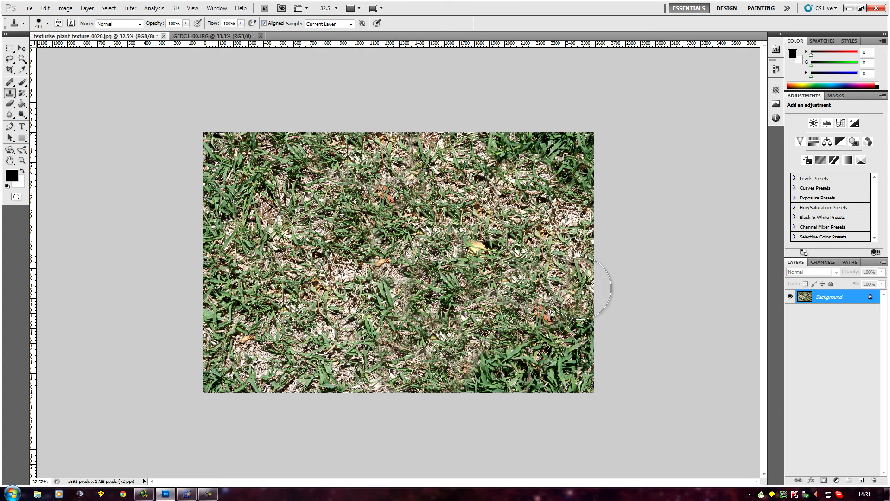
{"action": "mouse_move", "coordinate": [433, 281]}
{"action": "left_mouse_down"}
{"action": "mouse_move", "coordinate": [462, 344]}
{"action": "mouse_move", "coordinate": [455, 378]}
{"action": "mouse_move", "coordinate": [443, 375]}
{"action": "mouse_move", "coordinate": [580, 349]}
{"action": "left_mouse_up"}
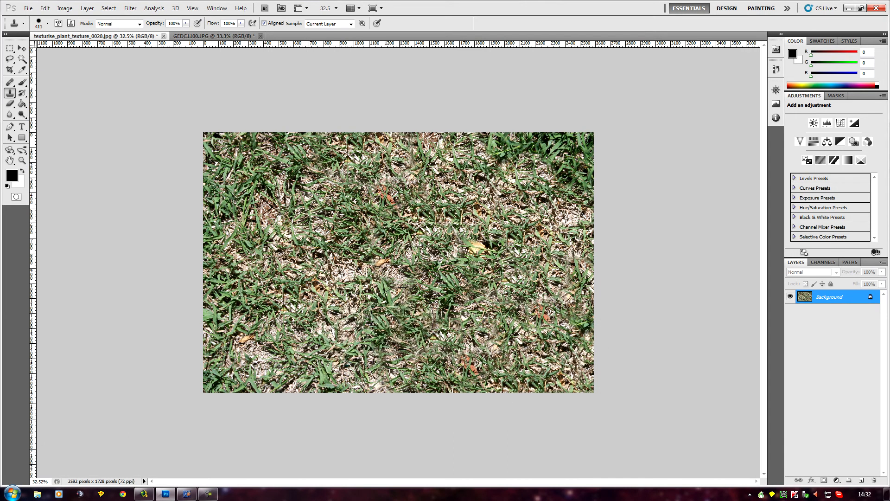
- Clone grass sampled near the centre along the photo's left edge, covering the lower left and upper left areas
{"action": "left_click", "coordinate": [407, 287], "text": "alt"}
{"action": "mouse_move", "coordinate": [229, 292]}
{"action": "left_mouse_down"}
{"action": "mouse_move", "coordinate": [208, 355]}
{"action": "mouse_move", "coordinate": [224, 379]}
{"action": "left_mouse_up"}
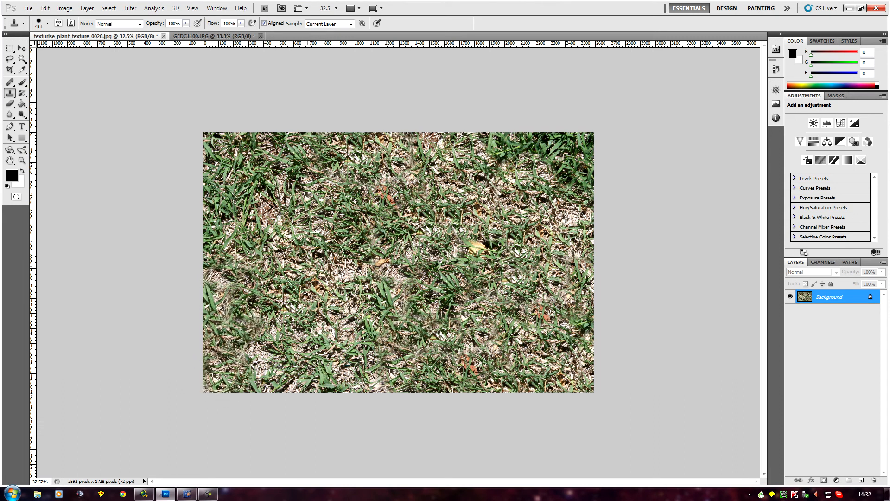
{"action": "left_click", "coordinate": [397, 295], "text": "alt"}
{"action": "mouse_move", "coordinate": [231, 193]}
{"action": "left_mouse_down"}
{"action": "mouse_move", "coordinate": [214, 205]}
{"action": "mouse_move", "coordinate": [229, 153]}
{"action": "mouse_move", "coordinate": [251, 162]}
{"action": "left_mouse_up"}
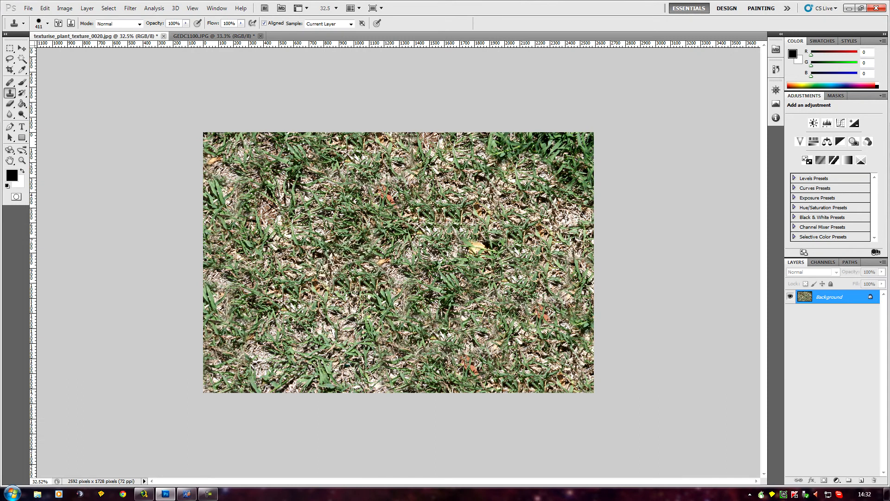
- Clone grass over the dark green patch in the upper right corner and over the yellow leaf right of centre
{"action": "left_click", "coordinate": [345, 315], "text": "alt"}
{"action": "mouse_move", "coordinate": [503, 175]}
{"action": "left_mouse_down"}
{"action": "mouse_move", "coordinate": [536, 157]}
{"action": "mouse_move", "coordinate": [592, 165]}
{"action": "mouse_move", "coordinate": [520, 139]}
{"action": "mouse_move", "coordinate": [505, 191]}
{"action": "left_mouse_up"}
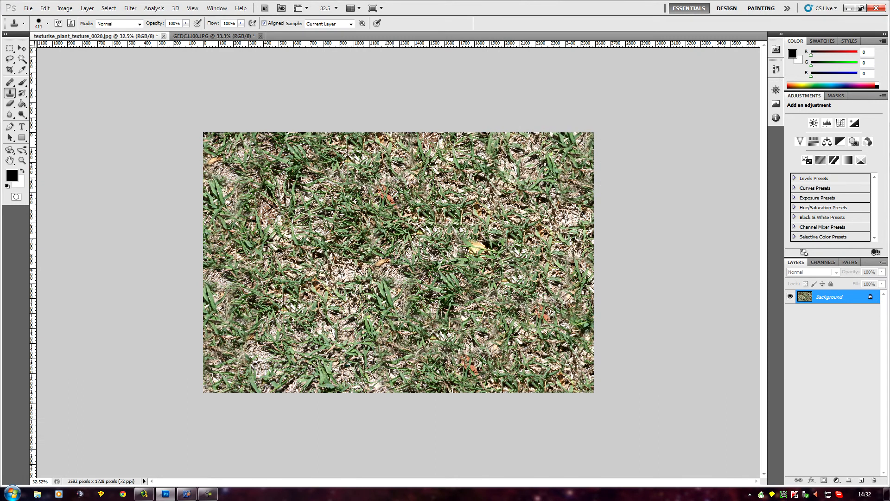
{"action": "scroll", "coordinate": [366, 287], "scroll_direction": "down", "scroll_amount": 5}
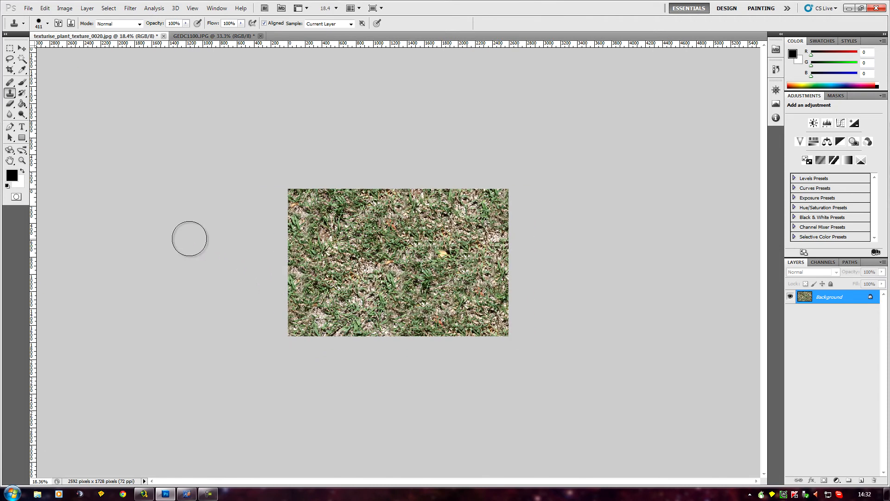
{"action": "scroll", "coordinate": [189, 238], "scroll_direction": "up", "scroll_amount": 3}
{"action": "scroll", "coordinate": [135, 222], "scroll_direction": "down", "scroll_amount": 1}
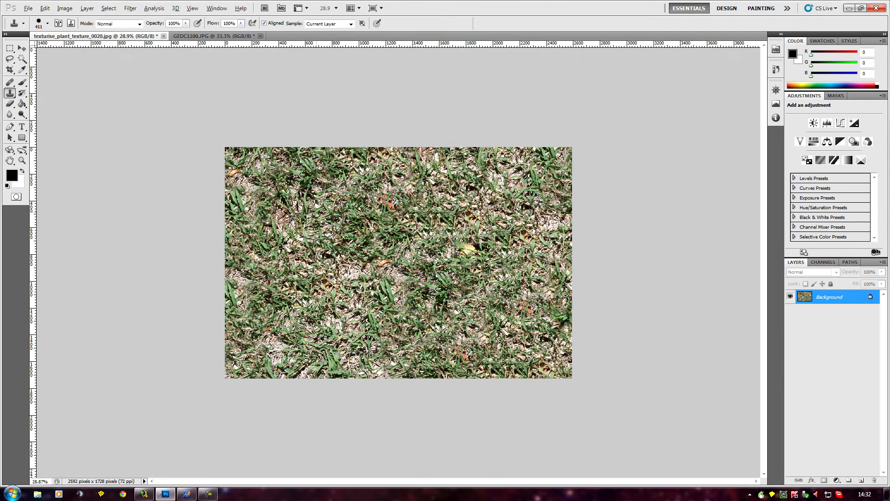
{"action": "left_click", "coordinate": [480, 252], "text": "alt"}
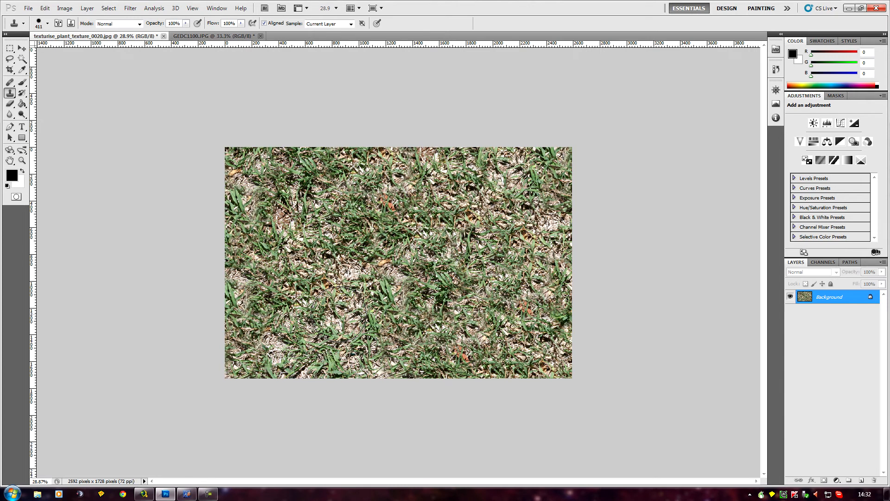
- Examine the cloned grass photo at several zoom levels for remaining uneven patches
{"action": "scroll", "coordinate": [466, 314], "scroll_direction": "down", "scroll_amount": 2}
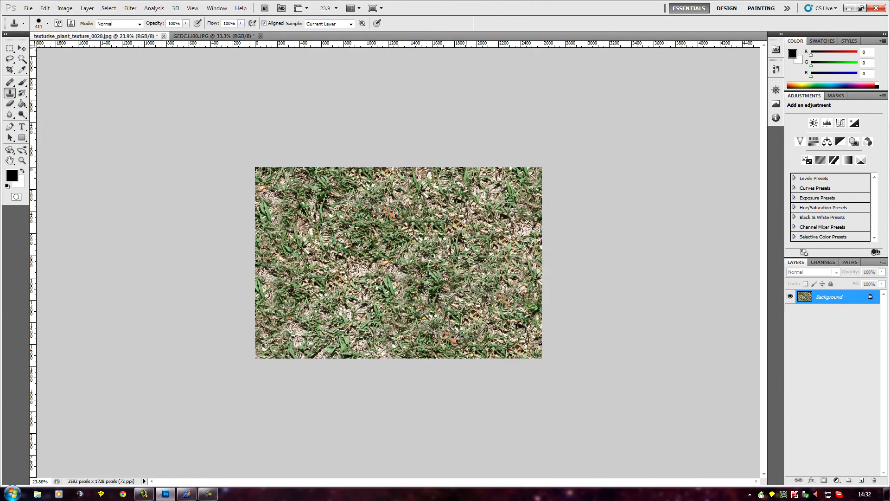
{"action": "scroll", "coordinate": [431, 313], "scroll_direction": "down", "scroll_amount": 1}
{"action": "scroll", "coordinate": [602, 345], "scroll_direction": "up", "scroll_amount": 2}
{"action": "scroll", "coordinate": [602, 345], "scroll_direction": "up", "scroll_amount": 1}
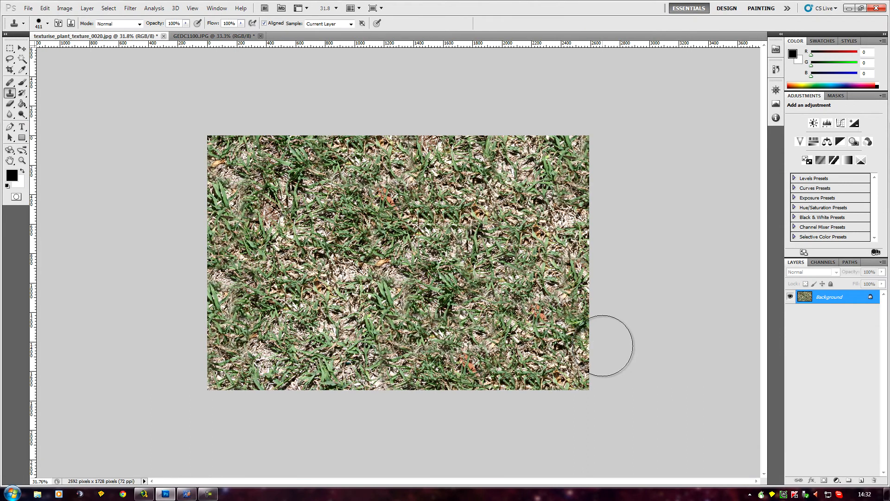
{"action": "scroll", "coordinate": [602, 346], "scroll_direction": "down", "scroll_amount": 1}
{"action": "scroll", "coordinate": [603, 346], "scroll_direction": "up", "scroll_amount": 1}
{"action": "scroll", "coordinate": [602, 345], "scroll_direction": "down", "scroll_amount": 3}
{"action": "scroll", "coordinate": [603, 345], "scroll_direction": "up", "scroll_amount": 3}
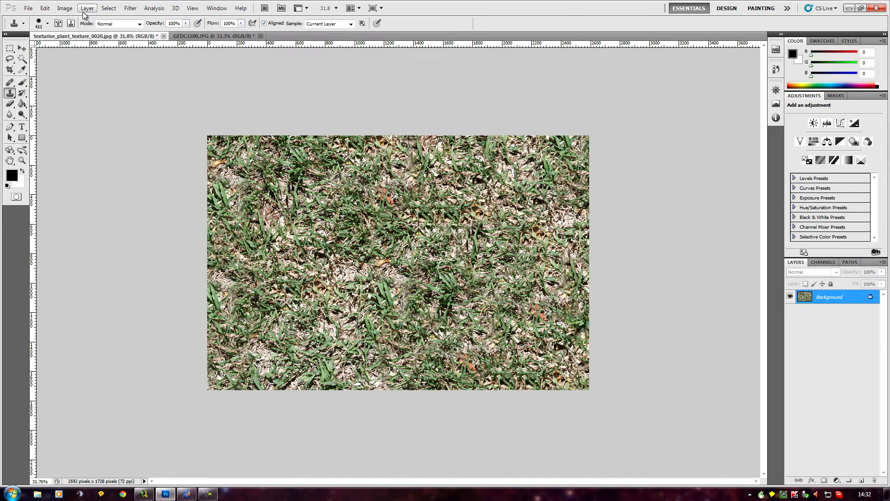
- Copy the entire grass image and create a new 2592 x 1728 pixel document from the Clipboard preset
{"action": "left_click", "coordinate": [108, 7]}
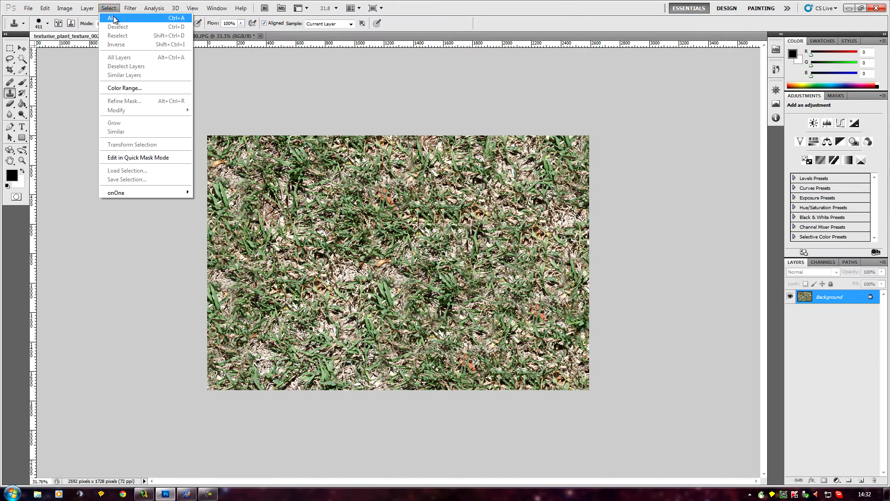
{"action": "left_click", "coordinate": [115, 18]}
{"action": "left_click", "coordinate": [45, 8]}
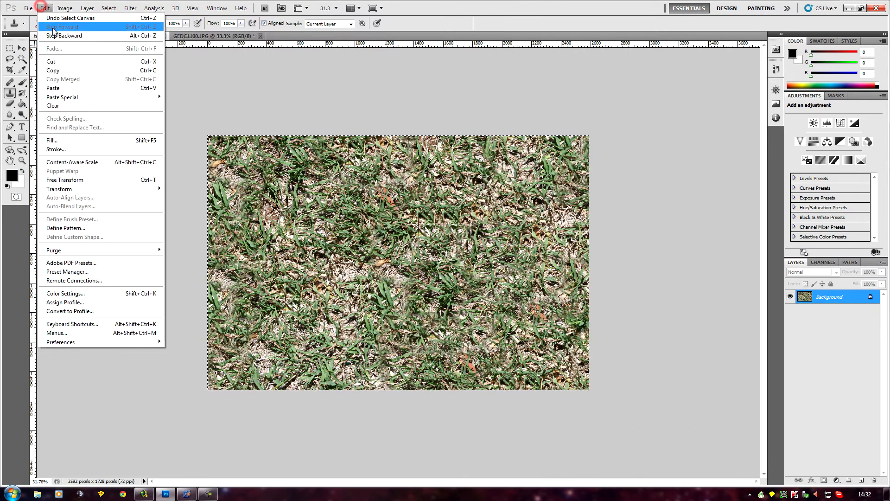
{"action": "left_click", "coordinate": [77, 70]}
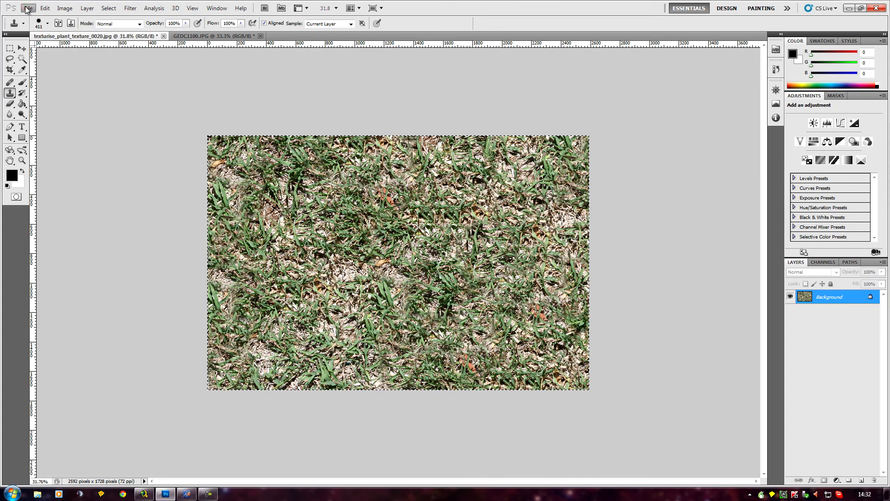
{"action": "left_click", "coordinate": [27, 8]}
{"action": "left_click", "coordinate": [39, 18]}
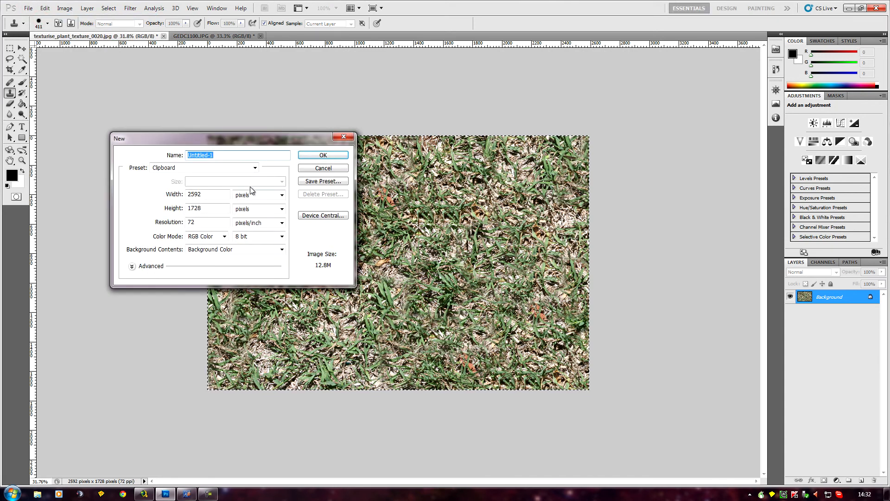
{"action": "left_click", "coordinate": [324, 158]}
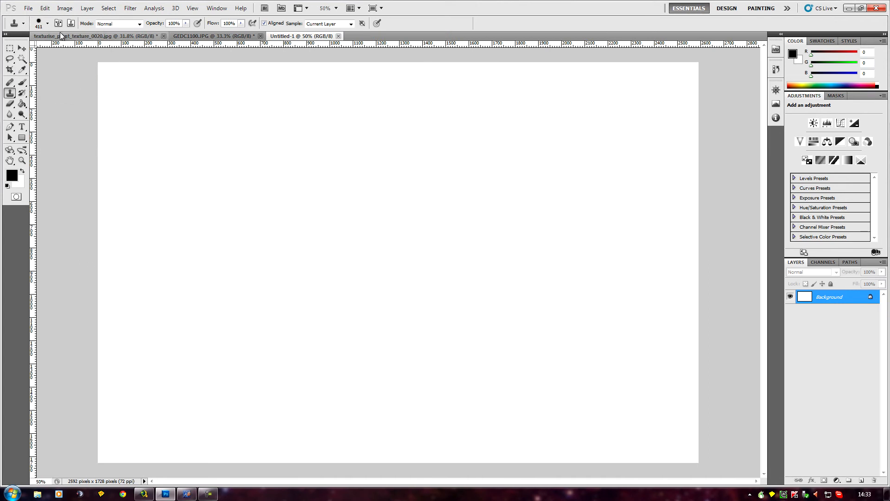
- Paste the copied grass into the new document and flatten the image
{"action": "left_click", "coordinate": [47, 11]}
{"action": "left_click", "coordinate": [70, 89]}
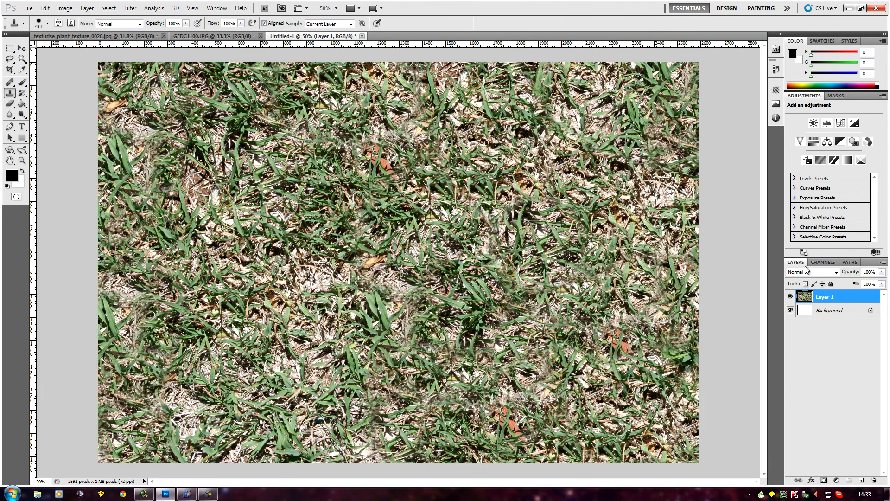
{"action": "left_click", "coordinate": [86, 9]}
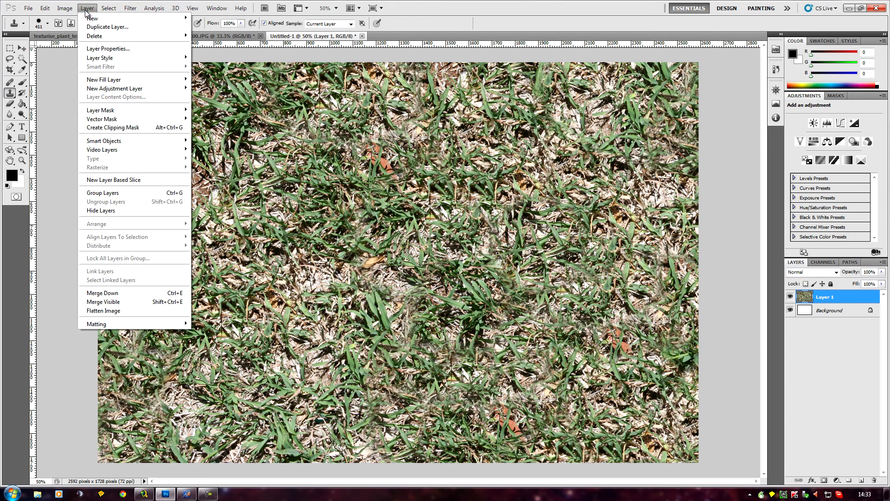
{"action": "left_click", "coordinate": [103, 311]}
{"action": "key", "text": "ctrl+minus"}
{"action": "key", "text": "ctrl+minus"}
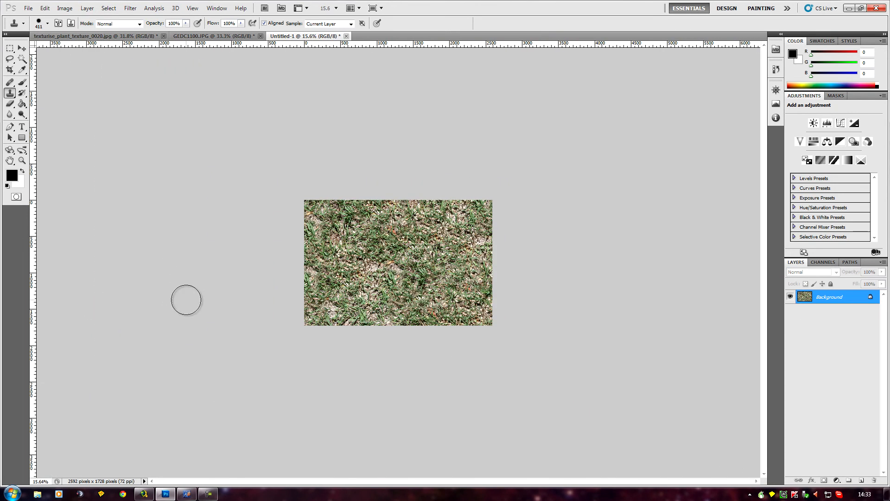
{"action": "scroll", "coordinate": [188, 299], "scroll_direction": "up", "scroll_amount": 2}
{"action": "scroll", "coordinate": [187, 299], "scroll_direction": "down", "scroll_amount": 4}
{"action": "scroll", "coordinate": [187, 299], "scroll_direction": "up", "scroll_amount": 3}
{"action": "scroll", "coordinate": [187, 299], "scroll_direction": "up", "scroll_amount": 1}
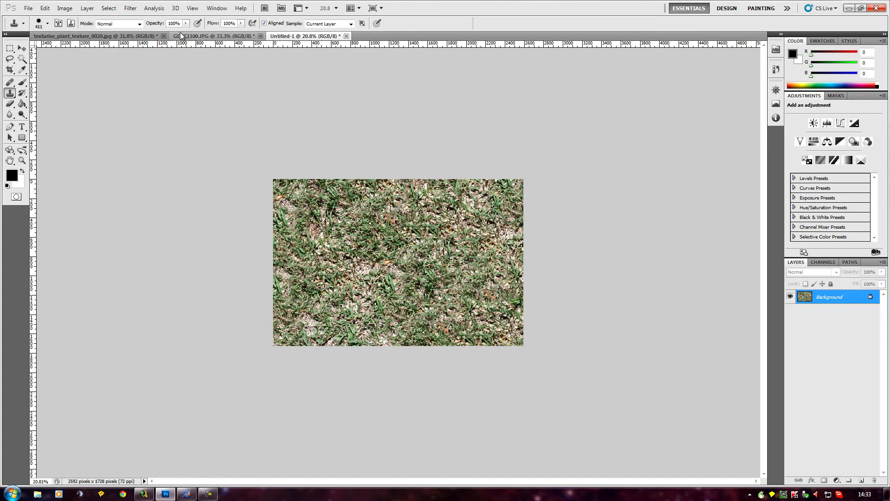
- Return to texturise_plant_texture_0020.jpg and revert it to its original opened state through the history
{"action": "left_click", "coordinate": [142, 39]}
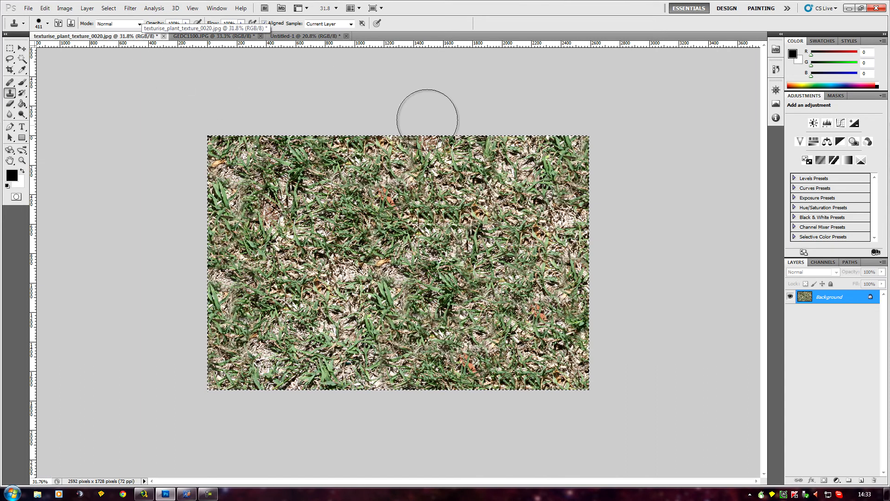
{"action": "left_click", "coordinate": [776, 70]}
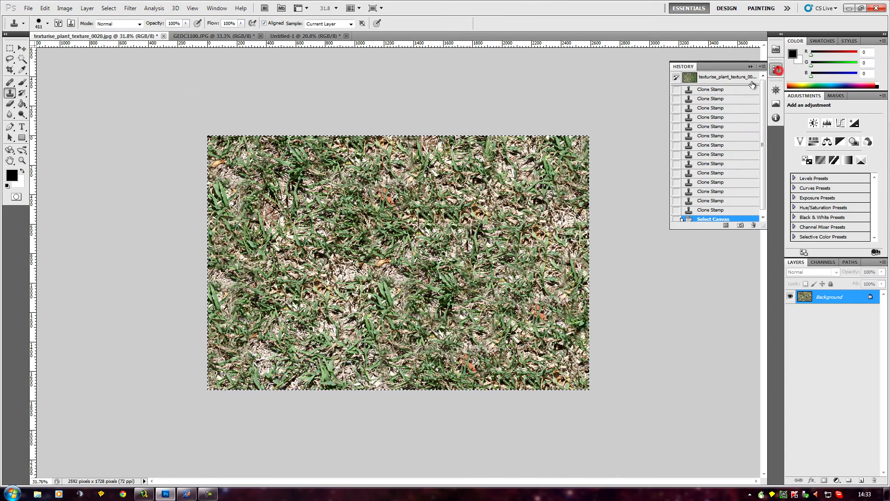
{"action": "left_click", "coordinate": [712, 80]}
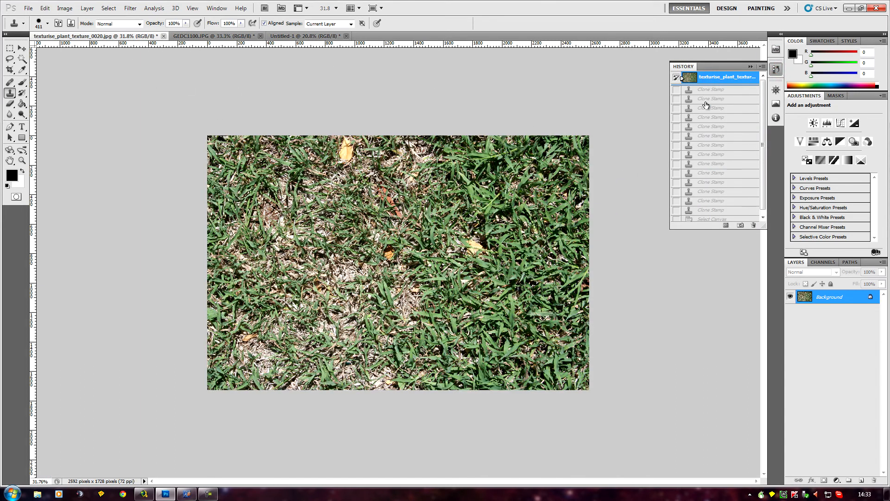
- Clone dense green grass from the photo's right half over the dry grass and leaves in the upper middle and centre
{"action": "left_click", "coordinate": [530, 227]}
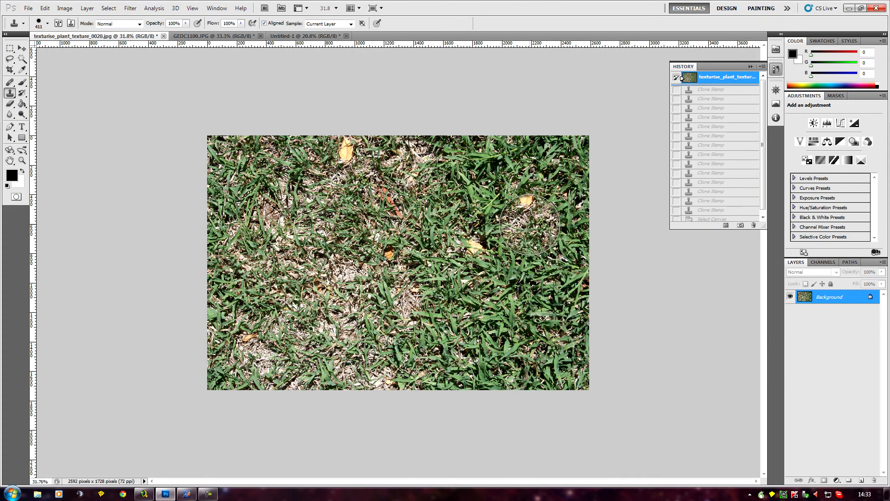
{"action": "left_click", "coordinate": [525, 214], "text": "alt"}
{"action": "mouse_move", "coordinate": [450, 250]}
{"action": "left_mouse_down"}
{"action": "mouse_move", "coordinate": [377, 288]}
{"action": "mouse_move", "coordinate": [367, 264]}
{"action": "mouse_move", "coordinate": [348, 259]}
{"action": "left_mouse_up"}
{"action": "left_click_drag", "start_coordinate": [430, 293], "coordinate": [526, 319]}
{"action": "mouse_move", "coordinate": [464, 269]}
{"action": "left_mouse_down"}
{"action": "mouse_move", "coordinate": [407, 274]}
{"action": "mouse_move", "coordinate": [425, 211]}
{"action": "mouse_move", "coordinate": [378, 203]}
{"action": "left_mouse_up"}
{"action": "left_click_drag", "start_coordinate": [378, 245], "coordinate": [352, 266]}
{"action": "left_click", "coordinate": [518, 277], "text": "alt"}
{"action": "mouse_move", "coordinate": [430, 144]}
{"action": "left_mouse_down"}
{"action": "mouse_move", "coordinate": [402, 164]}
{"action": "mouse_move", "coordinate": [306, 153]}
{"action": "left_mouse_up"}
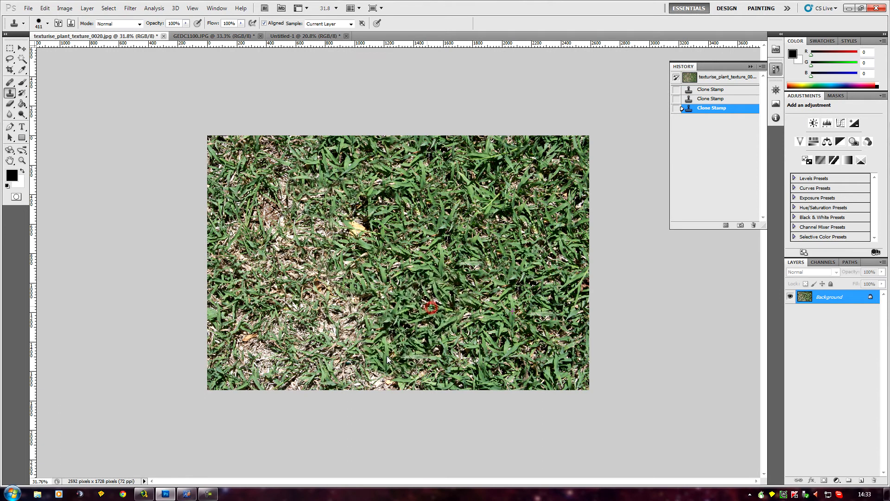
- Clone dense green grass over the dry patches in the photo's lower middle and lower left areas
{"action": "mouse_move", "coordinate": [379, 362]}
{"action": "left_mouse_down"}
{"action": "mouse_move", "coordinate": [482, 217]}
{"action": "mouse_move", "coordinate": [437, 291]}
{"action": "mouse_move", "coordinate": [388, 343]}
{"action": "mouse_move", "coordinate": [333, 372]}
{"action": "mouse_move", "coordinate": [317, 356]}
{"action": "left_mouse_up"}
{"action": "left_click", "coordinate": [470, 200], "text": "alt"}
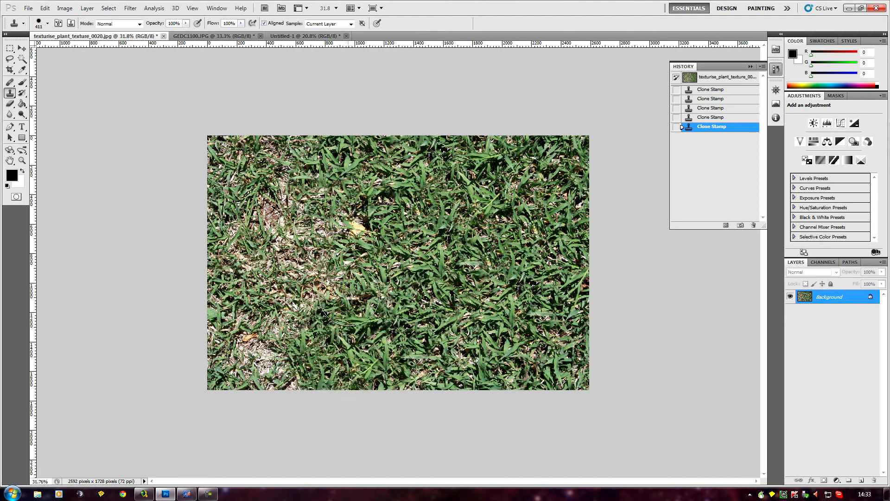
{"action": "mouse_move", "coordinate": [340, 304]}
{"action": "left_mouse_down"}
{"action": "mouse_move", "coordinate": [297, 319]}
{"action": "mouse_move", "coordinate": [277, 362]}
{"action": "left_mouse_up"}
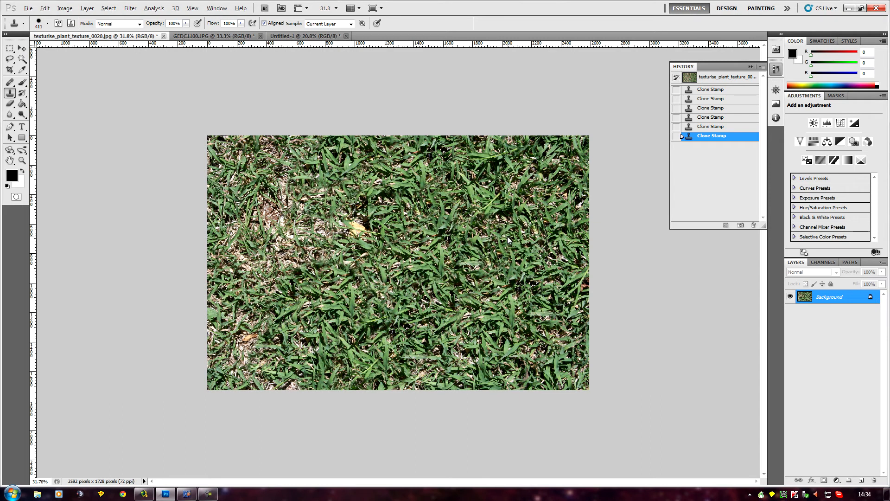
- Clone green grass over the yellow leaf left of centre and the remaining dry patches along the lower left side
{"action": "mouse_move", "coordinate": [360, 223]}
{"action": "left_mouse_down"}
{"action": "mouse_move", "coordinate": [287, 251]}
{"action": "mouse_move", "coordinate": [306, 227]}
{"action": "mouse_move", "coordinate": [319, 241]}
{"action": "left_mouse_up"}
{"action": "left_click_drag", "start_coordinate": [251, 365], "coordinate": [280, 369]}
{"action": "left_click_drag", "start_coordinate": [282, 333], "coordinate": [262, 305]}
{"action": "left_click", "coordinate": [235, 293]}
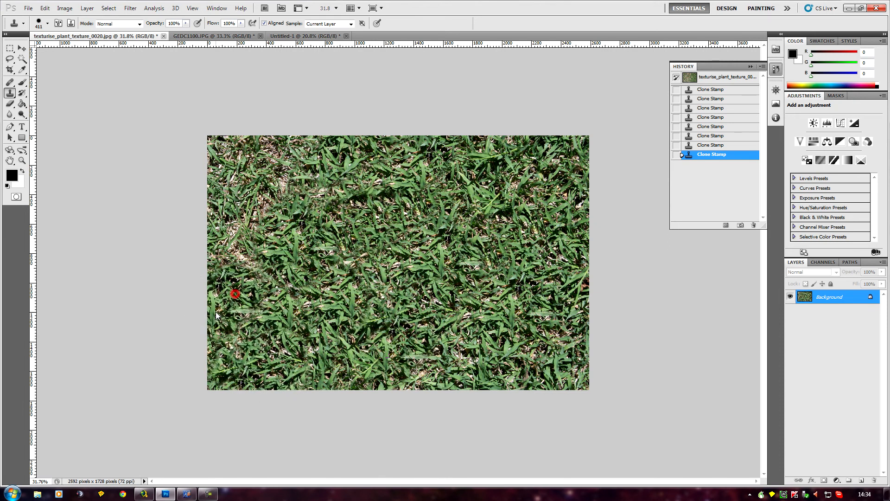
- Clone green grass over the remaining dry patches in the photo's middle left and upper left areas
{"action": "left_click", "coordinate": [360, 307], "text": "alt"}
{"action": "left_click_drag", "start_coordinate": [277, 203], "coordinate": [249, 196]}
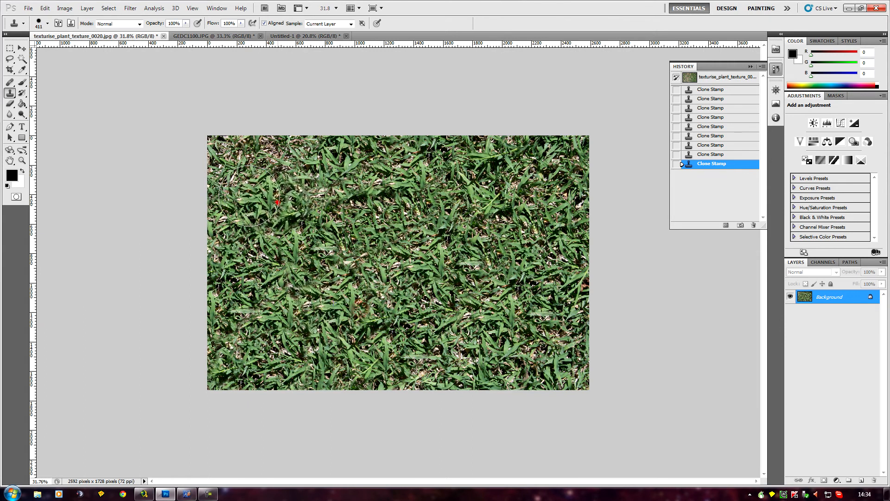
{"action": "left_click", "coordinate": [294, 154]}
{"action": "scroll", "coordinate": [485, 359], "scroll_direction": "down", "scroll_amount": 1}
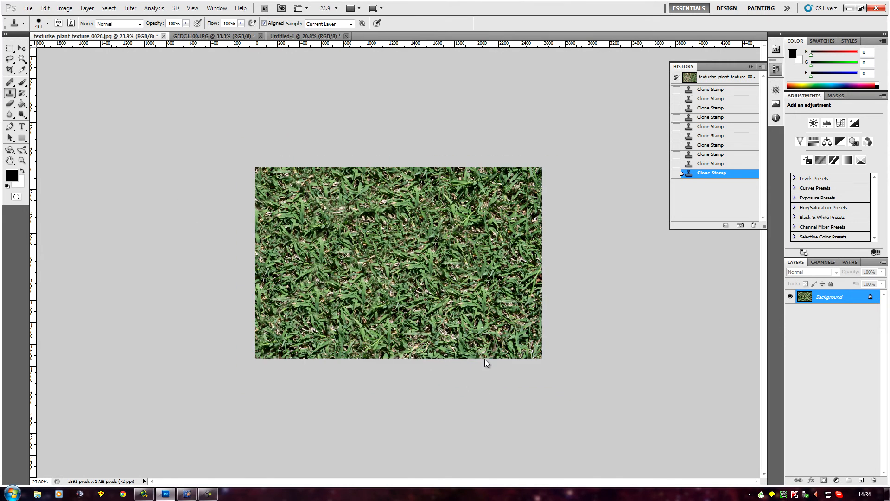
{"action": "scroll", "coordinate": [485, 359], "scroll_direction": "up", "scroll_amount": 3}
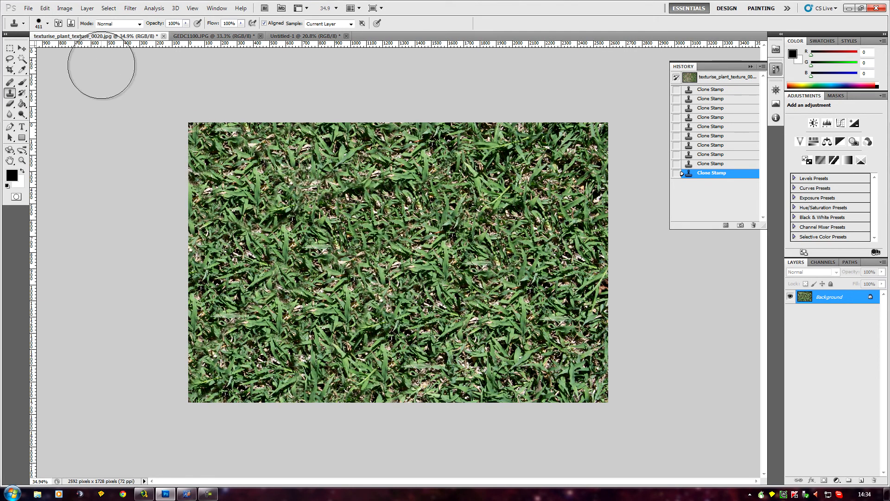
- Touch up small spots in the centre and upper left of the grass with a 112 px Clone Stamp brush
{"action": "left_click", "coordinate": [48, 24]}
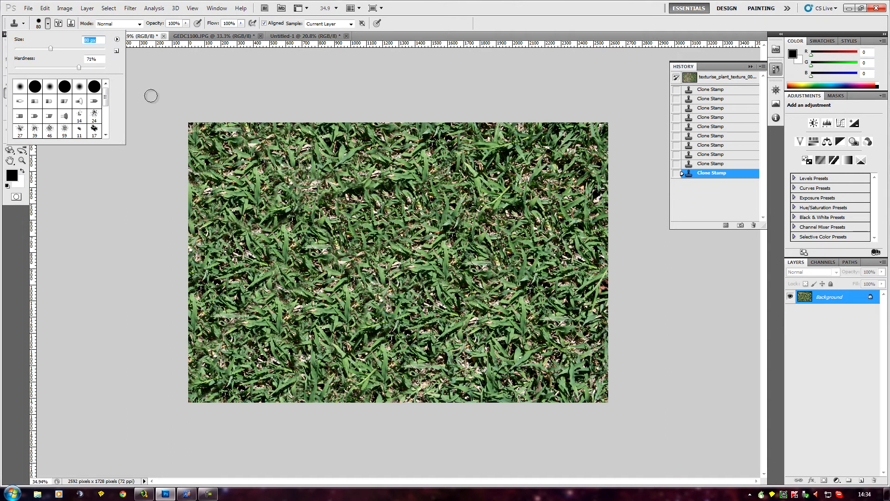
{"action": "left_click", "coordinate": [62, 48]}
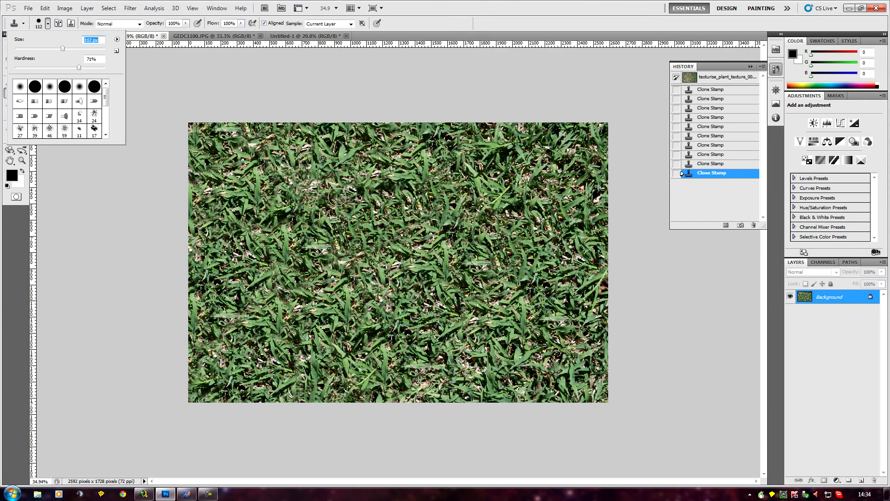
{"action": "left_click", "coordinate": [415, 250]}
{"action": "mouse_move", "coordinate": [334, 190]}
{"action": "left_mouse_down"}
{"action": "mouse_move", "coordinate": [424, 183]}
{"action": "mouse_move", "coordinate": [420, 222]}
{"action": "mouse_move", "coordinate": [450, 261]}
{"action": "mouse_move", "coordinate": [423, 252]}
{"action": "mouse_move", "coordinate": [448, 265]}
{"action": "mouse_move", "coordinate": [449, 254]}
{"action": "left_mouse_up"}
{"action": "left_click", "coordinate": [278, 216], "text": "alt"}
{"action": "left_click", "coordinate": [500, 155], "text": "alt"}
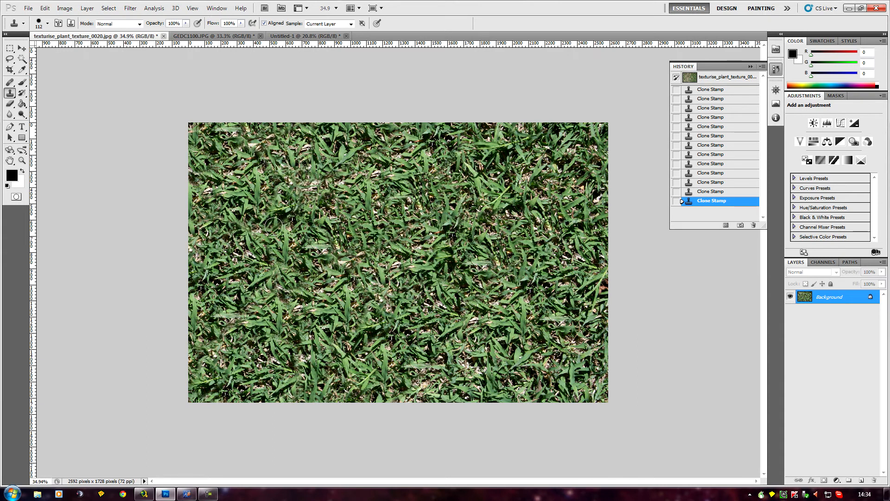
{"action": "left_click", "coordinate": [257, 273], "text": "alt"}
{"action": "left_click_drag", "start_coordinate": [268, 228], "coordinate": [276, 210]}
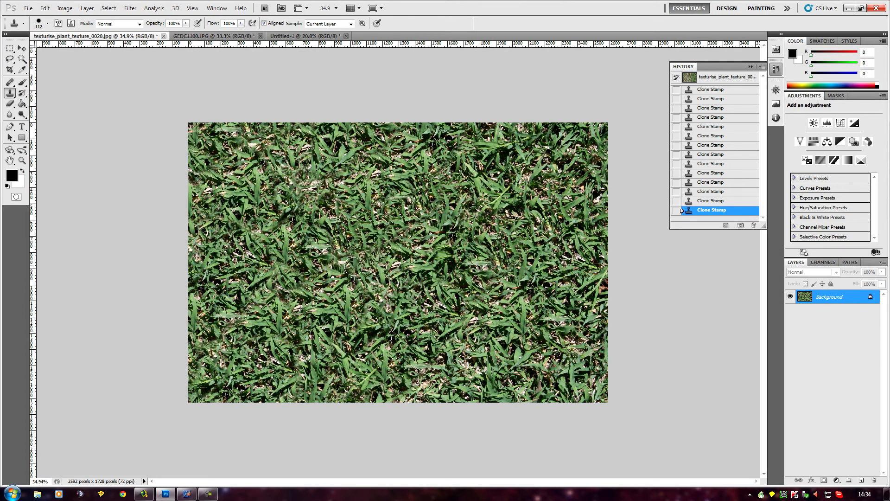
- Examine the green grass texture at several zoom levels for visible repetition or pale spots
{"action": "scroll", "coordinate": [370, 256], "scroll_direction": "down", "scroll_amount": 2}
{"action": "scroll", "coordinate": [207, 243], "scroll_direction": "down", "scroll_amount": 3}
{"action": "scroll", "coordinate": [206, 242], "scroll_direction": "up", "scroll_amount": 3}
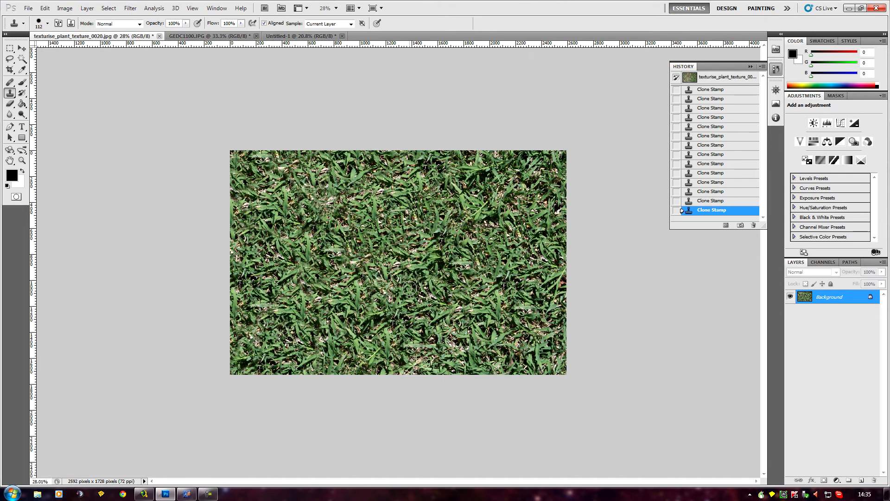
{"action": "scroll", "coordinate": [410, 288], "scroll_direction": "down", "scroll_amount": 2}
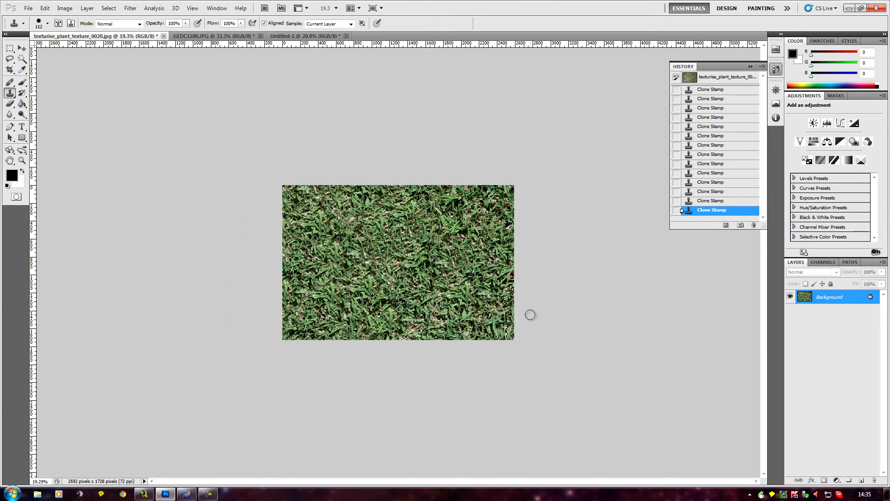
{"action": "scroll", "coordinate": [530, 315], "scroll_direction": "up", "scroll_amount": 2}
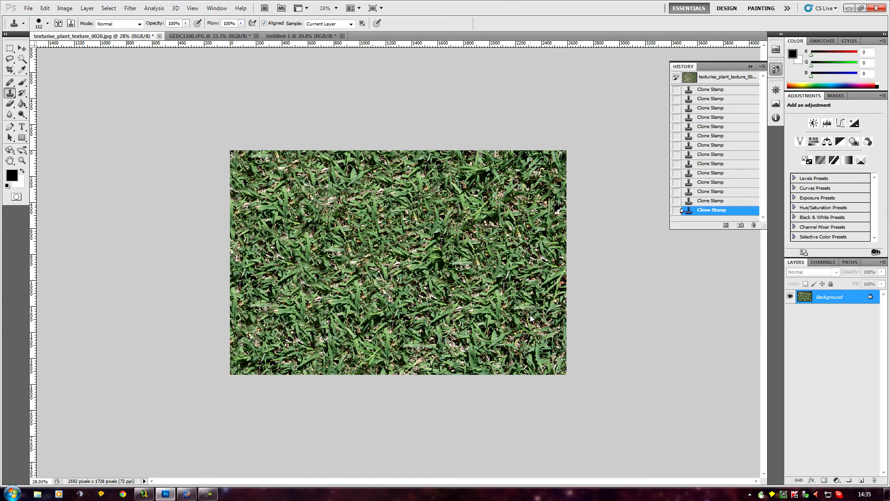
{"action": "scroll", "coordinate": [530, 314], "scroll_direction": "down", "scroll_amount": 1}
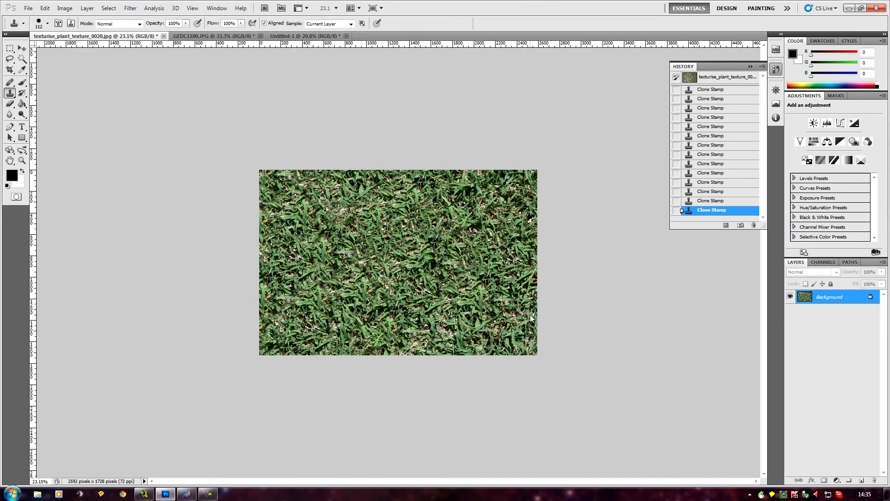
{"action": "scroll", "coordinate": [322, 238], "scroll_direction": "up", "scroll_amount": 1}
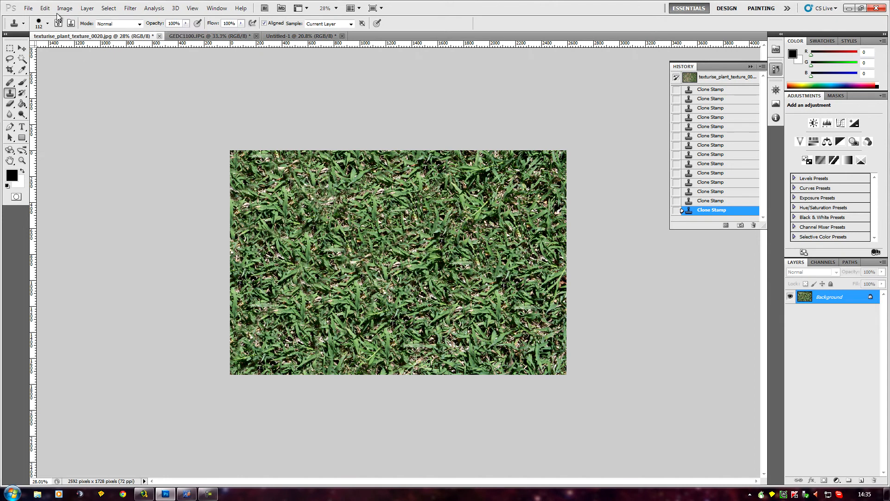
- Select the entire green grass image and copy it
{"action": "left_click", "coordinate": [109, 8]}
{"action": "left_click", "coordinate": [114, 19]}
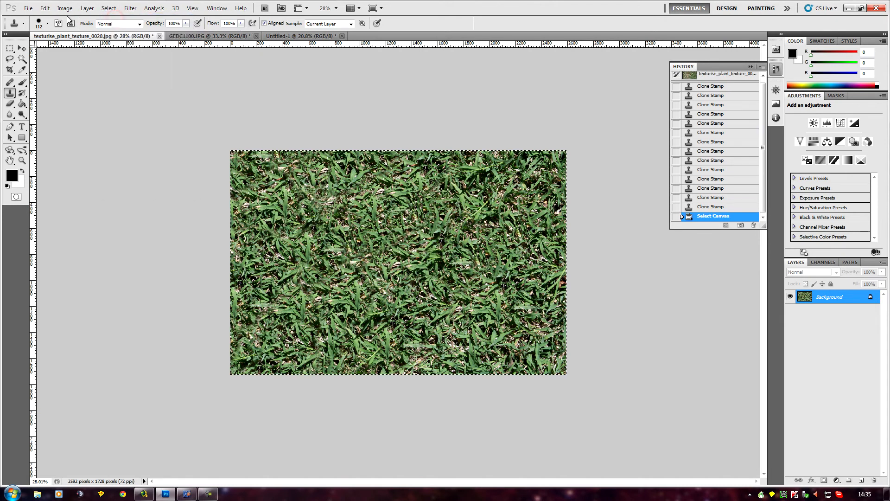
{"action": "left_click", "coordinate": [45, 9]}
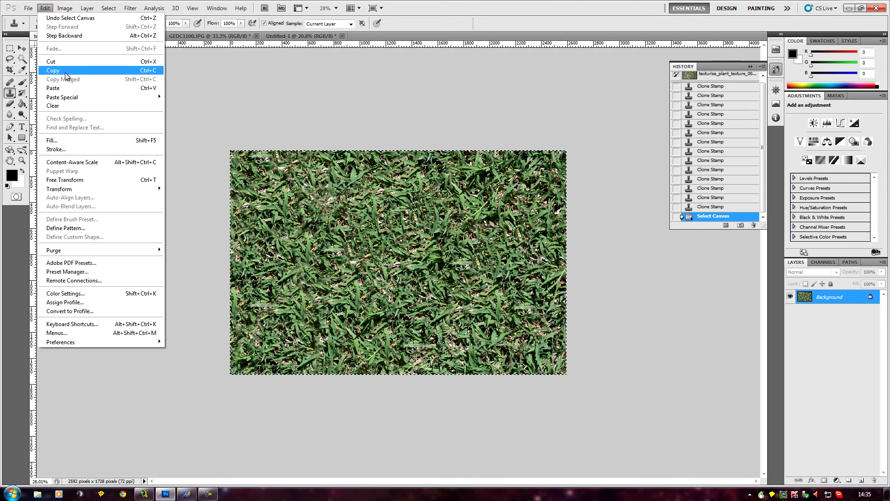
{"action": "left_click", "coordinate": [64, 71]}
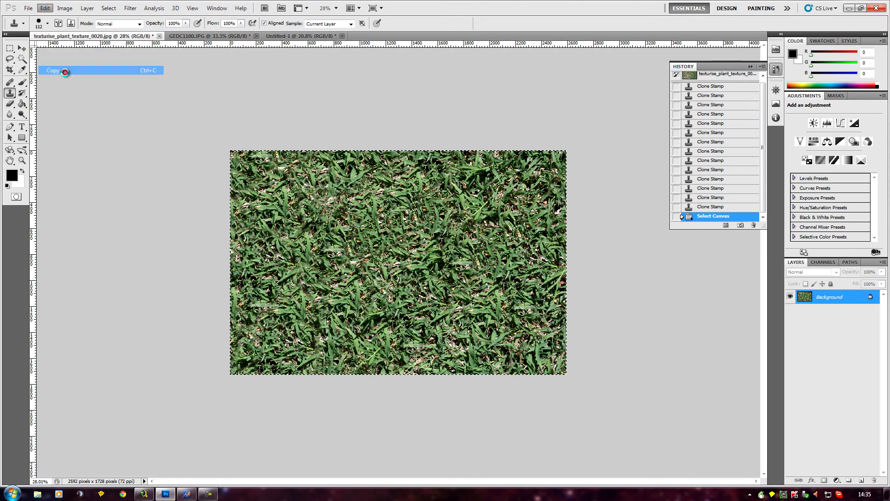
- Paste the green grass as a new layer over the dry grass in Untitled-1 and toggle its visibility to compare both
{"action": "left_click", "coordinate": [283, 37]}
{"action": "left_click", "coordinate": [44, 8]}
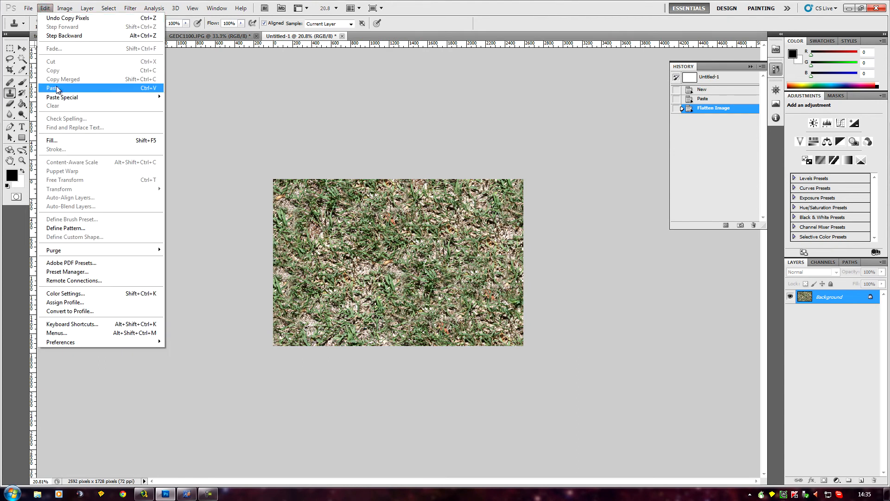
{"action": "left_click", "coordinate": [53, 88]}
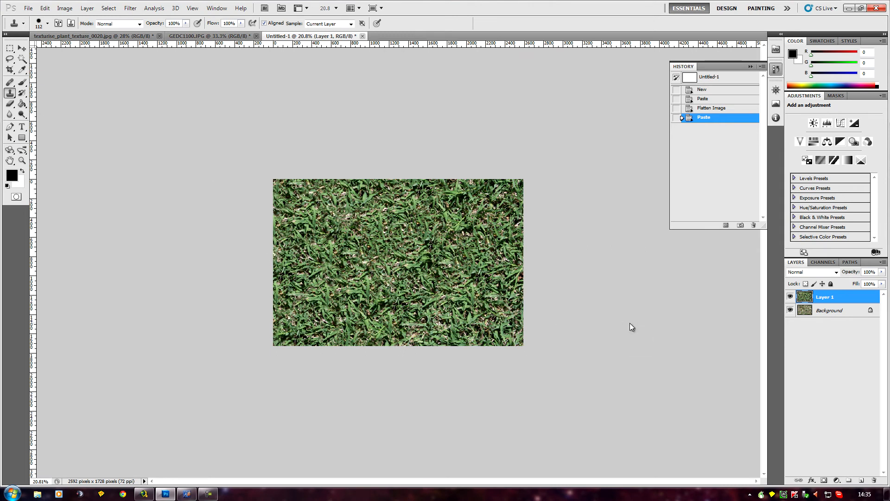
{"action": "scroll", "coordinate": [630, 323], "scroll_direction": "up", "scroll_amount": 5}
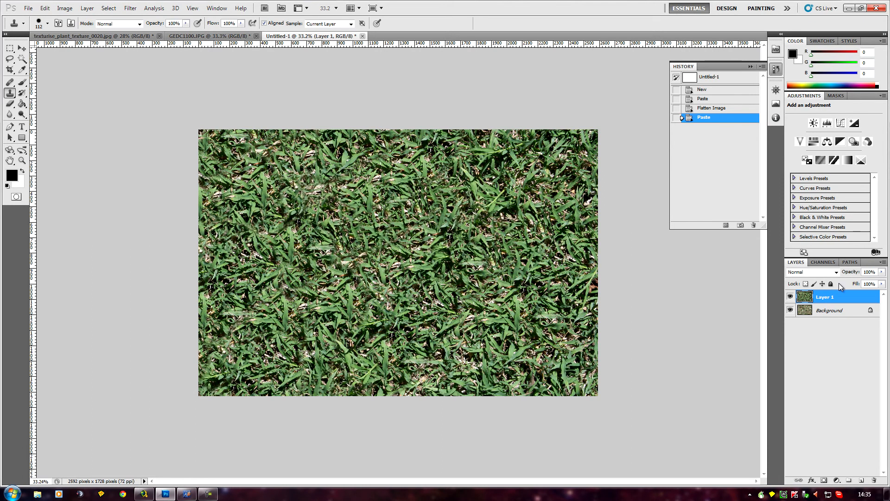
{"action": "left_click", "coordinate": [788, 296]}
{"action": "left_click", "coordinate": [789, 296]}
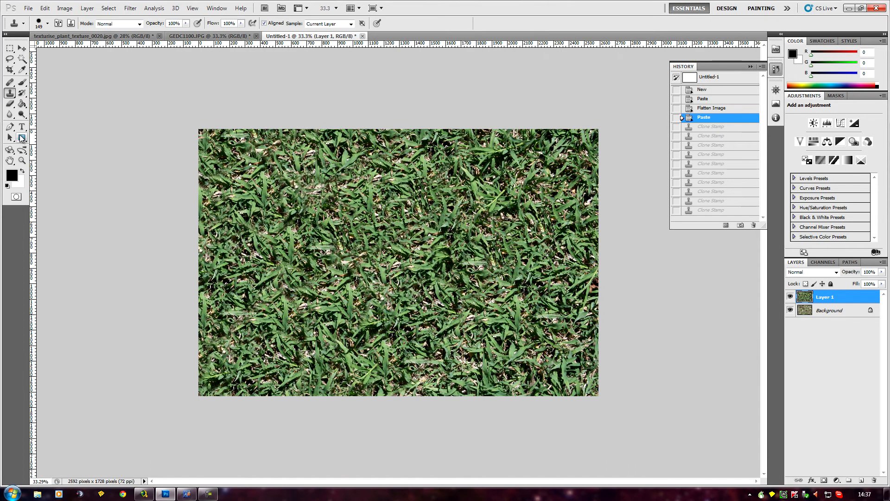
- Set up the Eraser with the 100 px scattered speckle brush tip enlarged to 2500 px
{"action": "left_click", "coordinate": [10, 104]}
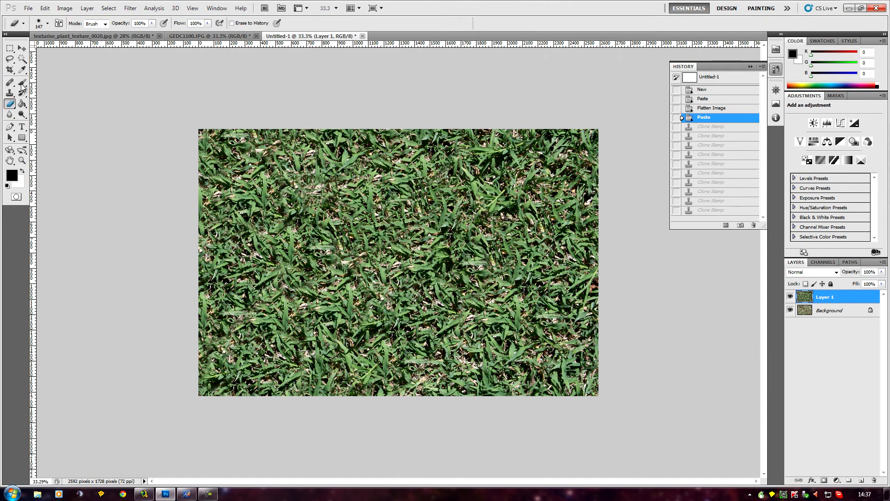
{"action": "left_click", "coordinate": [47, 24]}
{"action": "left_click_drag", "start_coordinate": [106, 95], "coordinate": [106, 125]}
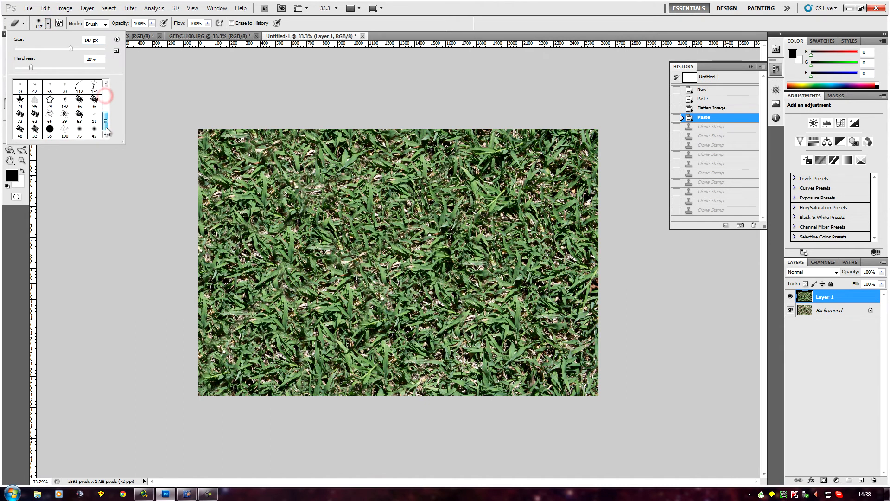
{"action": "left_click", "coordinate": [65, 133]}
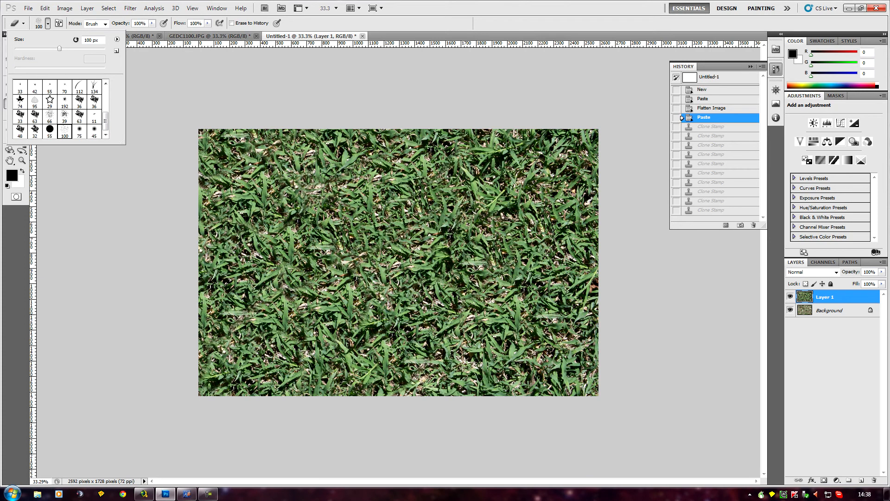
{"action": "left_click_drag", "start_coordinate": [59, 49], "coordinate": [99, 48]}
{"action": "left_click_drag", "start_coordinate": [100, 48], "coordinate": [105, 49]}
{"action": "left_click", "coordinate": [404, 259]}
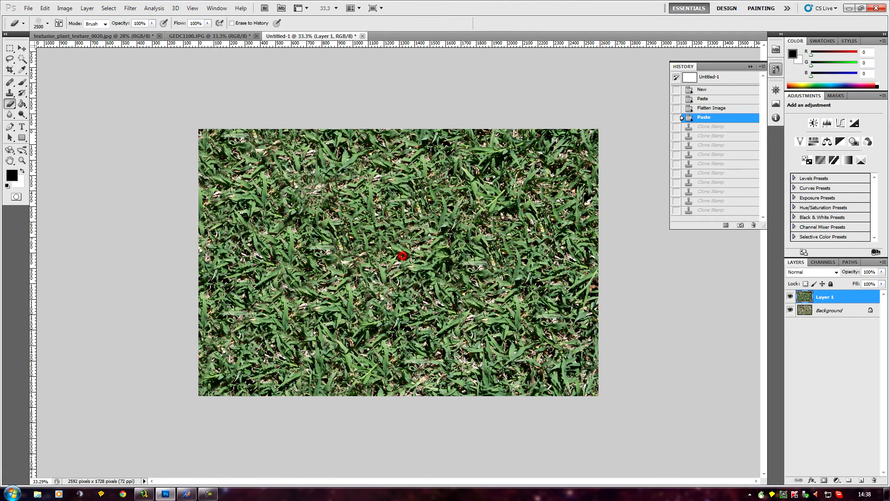
- Erase scattered speckles from the green layer around the centre and left, and check the holes with the Background layer hidden temporarily
{"action": "left_click", "coordinate": [400, 255]}
{"action": "left_click", "coordinate": [403, 256]}
{"action": "left_click", "coordinate": [402, 256]}
{"action": "left_click", "coordinate": [402, 256]}
{"action": "left_click", "coordinate": [402, 256]}
{"action": "left_click", "coordinate": [403, 256]}
{"action": "left_click", "coordinate": [403, 255]}
{"action": "left_click", "coordinate": [403, 255]}
{"action": "left_click", "coordinate": [403, 256]}
{"action": "left_click", "coordinate": [403, 258]}
{"action": "left_click", "coordinate": [403, 257]}
{"action": "left_click", "coordinate": [404, 258]}
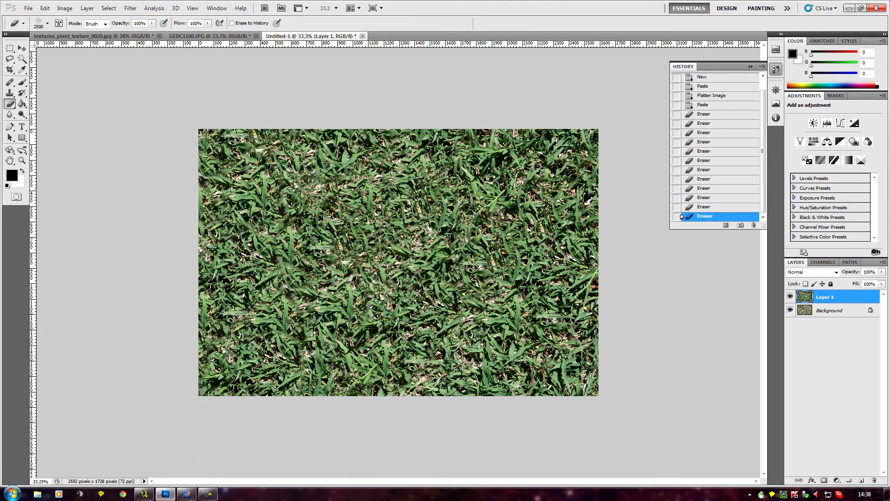
{"action": "left_click", "coordinate": [407, 260]}
{"action": "left_click", "coordinate": [407, 260]}
{"action": "left_click", "coordinate": [408, 260]}
{"action": "left_click", "coordinate": [408, 260]}
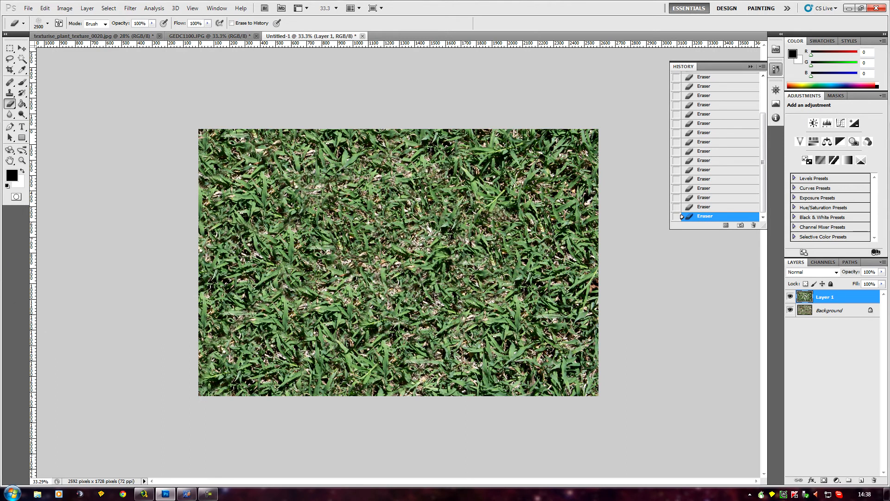
{"action": "left_click", "coordinate": [234, 287]}
{"action": "left_click", "coordinate": [235, 288]}
{"action": "left_click", "coordinate": [234, 287]}
{"action": "left_click", "coordinate": [234, 287]}
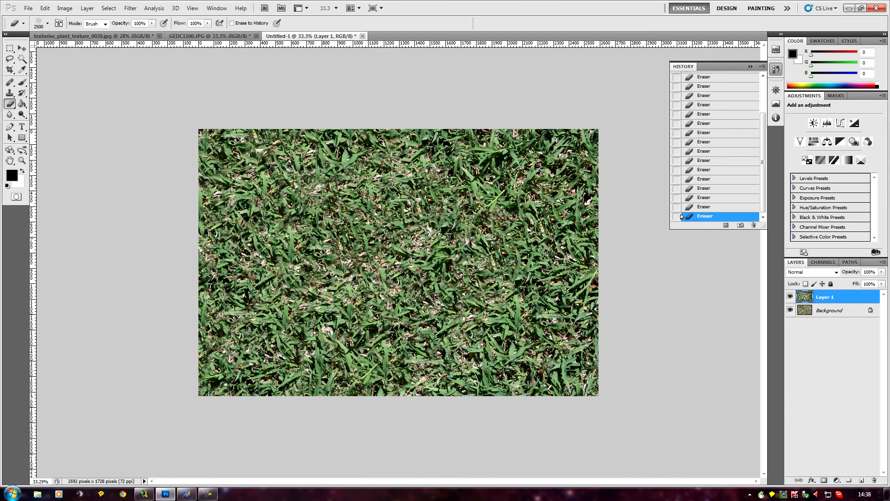
{"action": "left_click", "coordinate": [789, 310]}
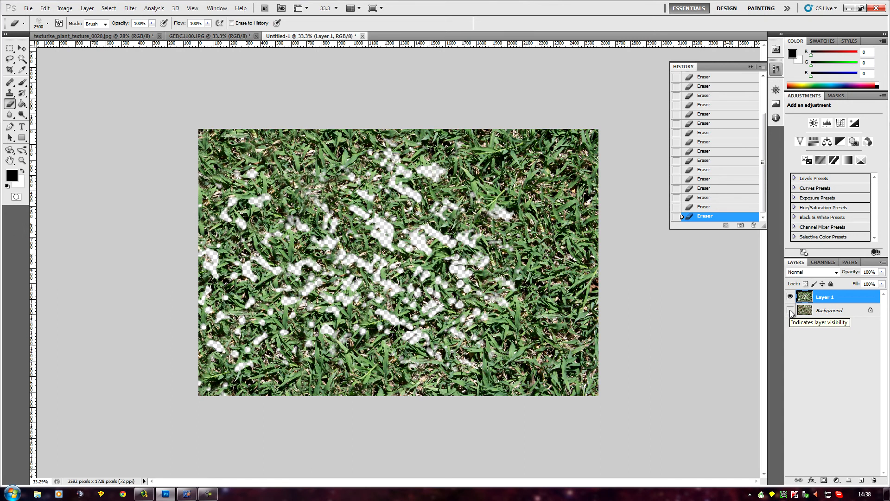
{"action": "left_click", "coordinate": [790, 310]}
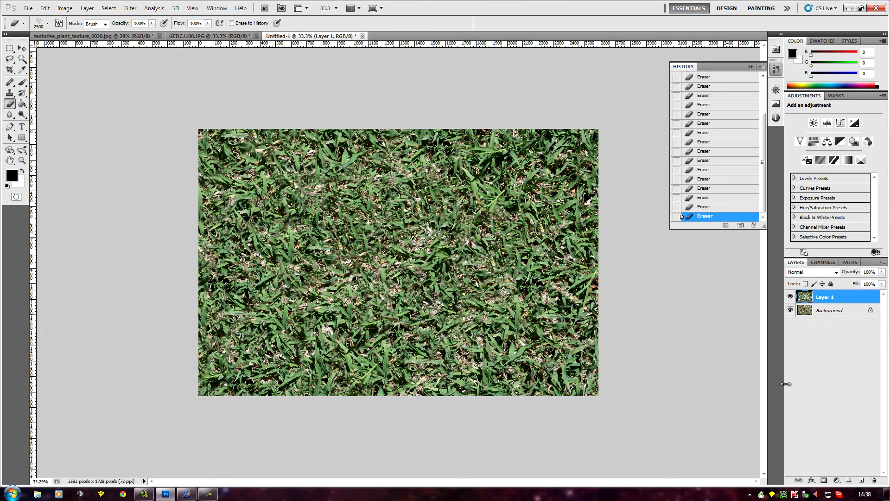
- Switch the Eraser to the first soft round brush, with a size of 164 px and about 53% hardness
{"action": "left_click", "coordinate": [48, 24]}
{"action": "left_click_drag", "start_coordinate": [106, 121], "coordinate": [105, 95]}
{"action": "left_click", "coordinate": [21, 87]}
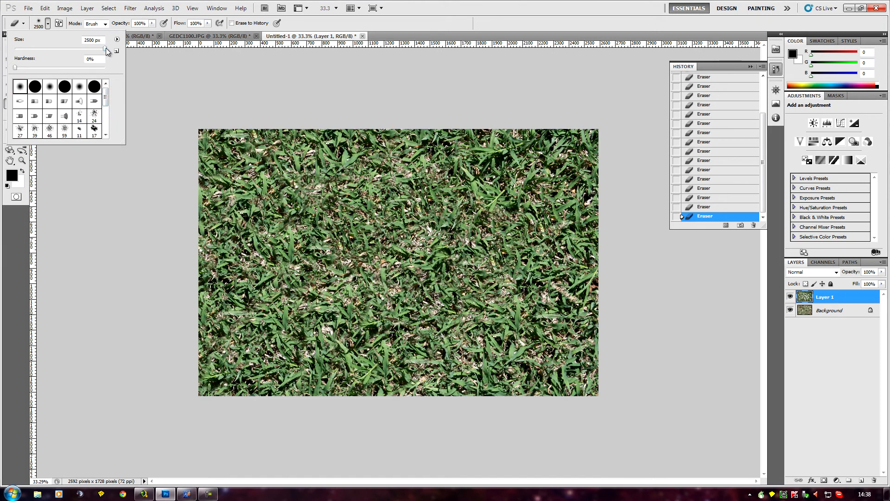
{"action": "left_click_drag", "start_coordinate": [108, 51], "coordinate": [63, 51]}
{"action": "left_click_drag", "start_coordinate": [15, 68], "coordinate": [64, 70]}
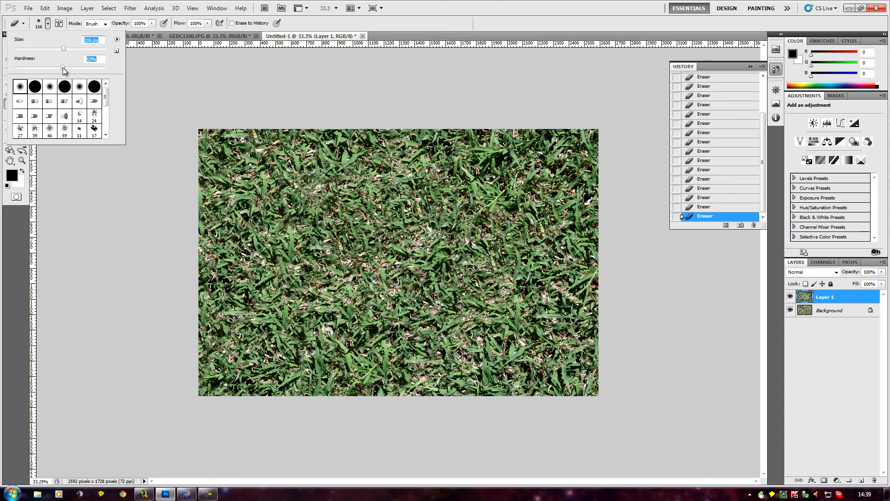
{"action": "left_click", "coordinate": [74, 48]}
- Erase small patches of the green layer near the centre, upper right and lower right to expose dry grass
{"action": "left_click", "coordinate": [414, 243]}
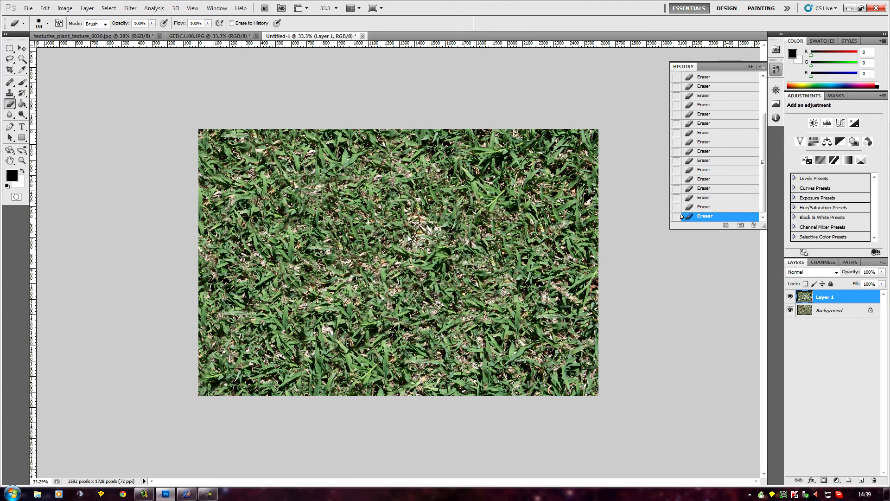
{"action": "left_click_drag", "start_coordinate": [478, 193], "coordinate": [481, 203]}
{"action": "mouse_move", "coordinate": [515, 231]}
{"action": "left_mouse_down"}
{"action": "mouse_move", "coordinate": [538, 243]}
{"action": "mouse_move", "coordinate": [532, 265]}
{"action": "mouse_move", "coordinate": [521, 245]}
{"action": "left_mouse_up"}
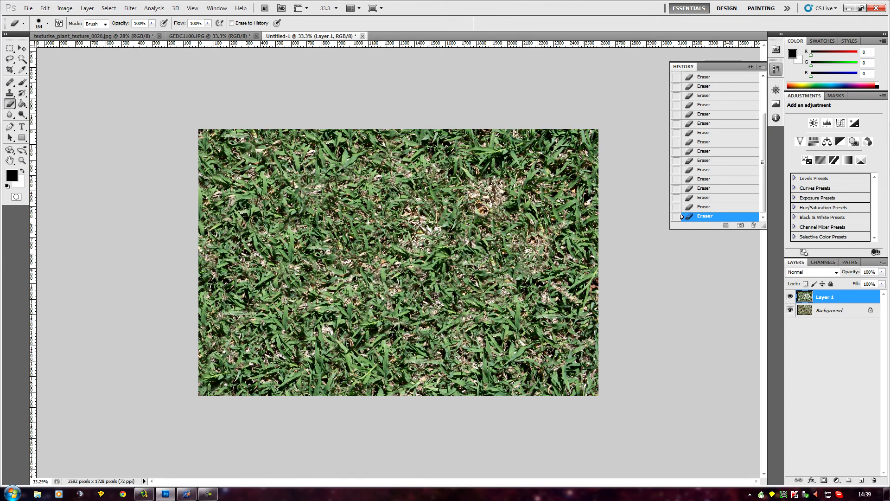
{"action": "mouse_move", "coordinate": [568, 346]}
{"action": "left_mouse_down"}
{"action": "mouse_move", "coordinate": [558, 330]}
{"action": "mouse_move", "coordinate": [559, 339]}
{"action": "left_mouse_up"}
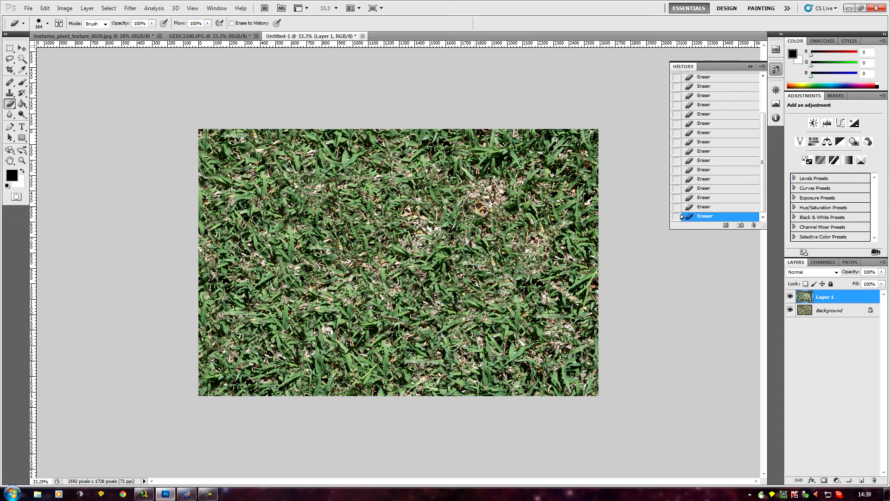
{"action": "left_click_drag", "start_coordinate": [468, 341], "coordinate": [470, 320]}
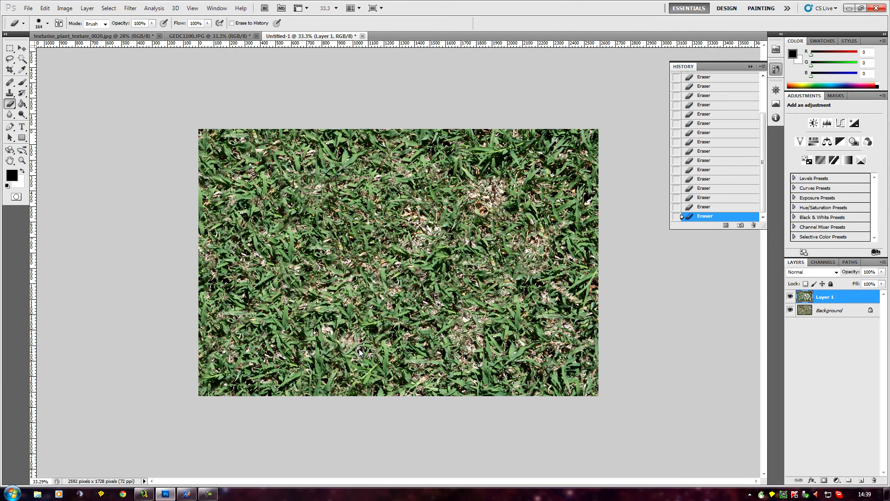
- Erase more patches of the green layer down the image's left side, from the upper left to the lower left
{"action": "left_click", "coordinate": [271, 171]}
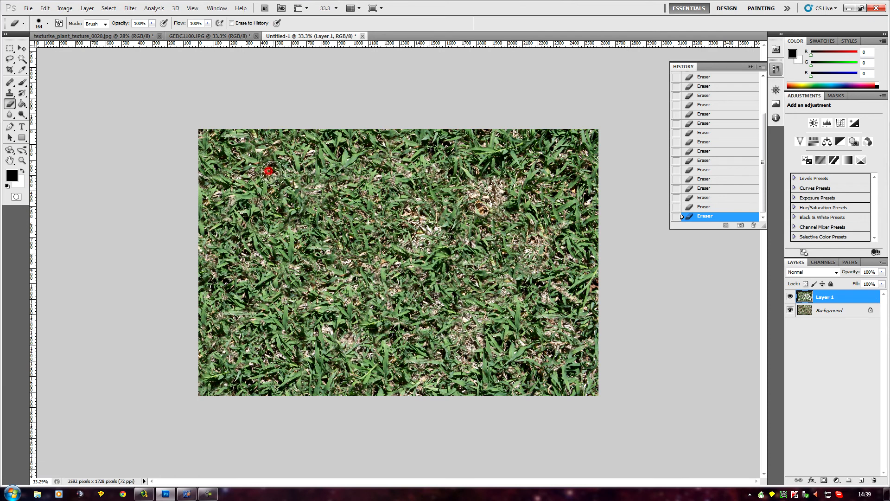
{"action": "left_click", "coordinate": [251, 273]}
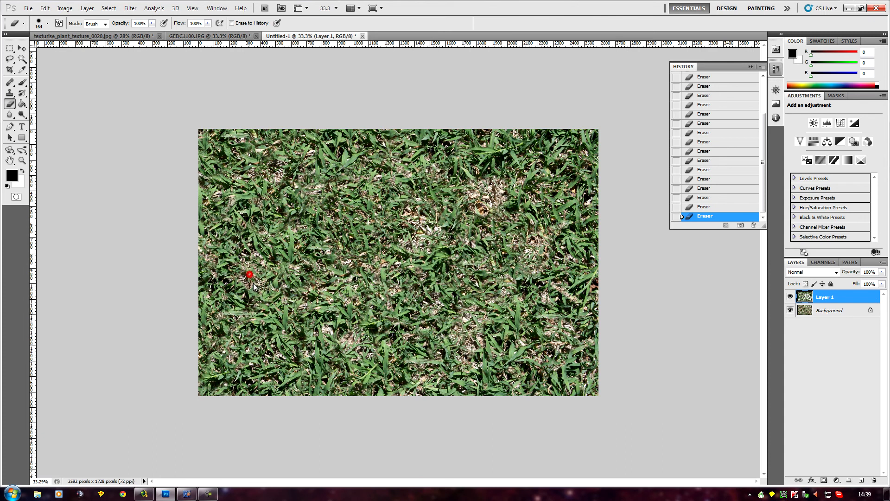
{"action": "left_click", "coordinate": [256, 334]}
{"action": "mouse_move", "coordinate": [258, 342]}
{"action": "left_mouse_down"}
{"action": "mouse_move", "coordinate": [235, 351]}
{"action": "mouse_move", "coordinate": [243, 339]}
{"action": "left_mouse_up"}
{"action": "left_click", "coordinate": [294, 368]}
{"action": "left_click", "coordinate": [313, 372]}
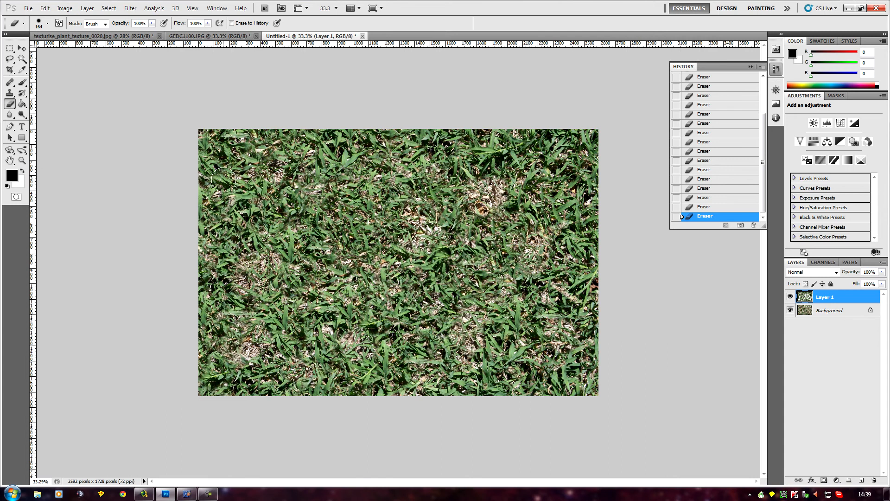
{"action": "left_click_drag", "start_coordinate": [226, 161], "coordinate": [251, 156]}
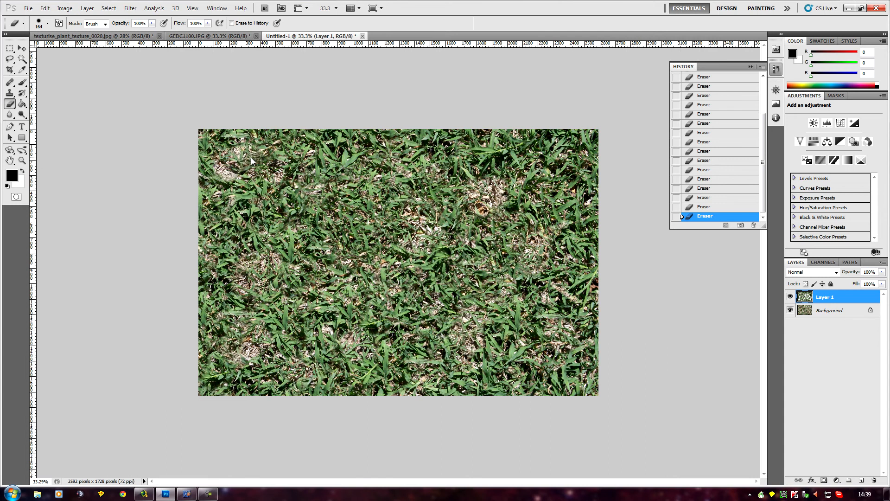
- Erase green grass patches near the upper right, the bottom-right corner, the top edge and the upper-left middle
{"action": "left_click", "coordinate": [563, 163]}
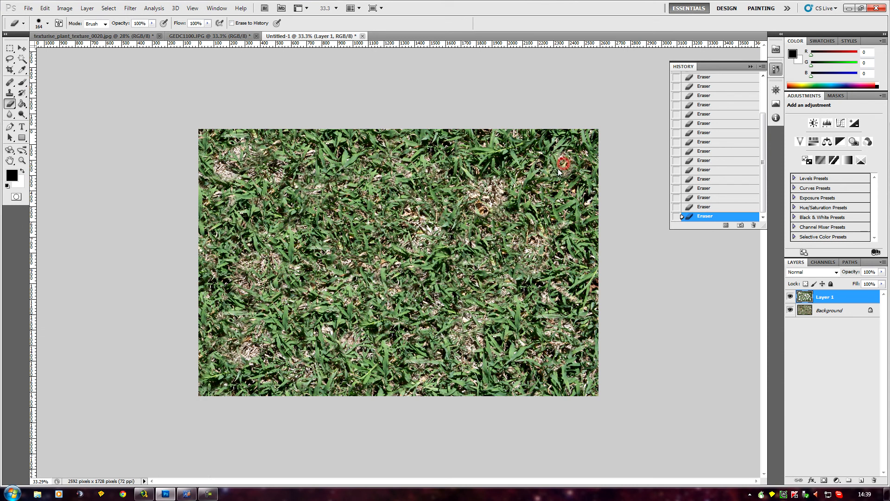
{"action": "left_click_drag", "start_coordinate": [552, 172], "coordinate": [568, 190]}
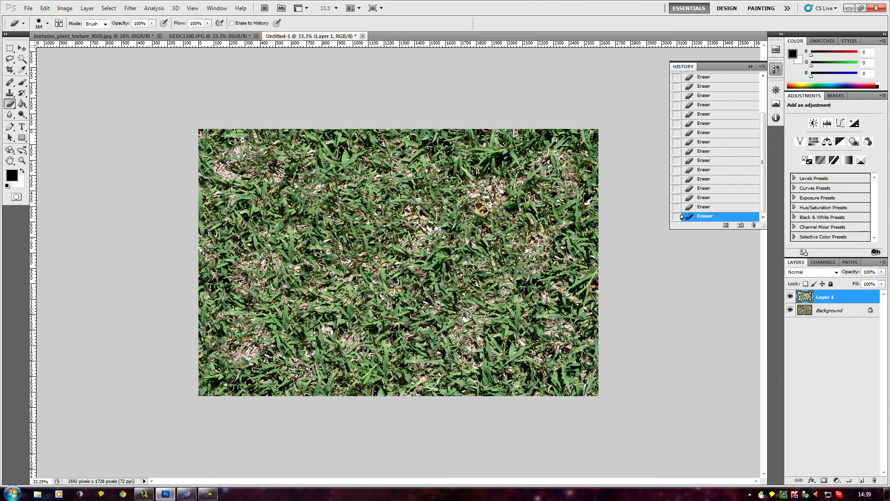
{"action": "left_click", "coordinate": [572, 371]}
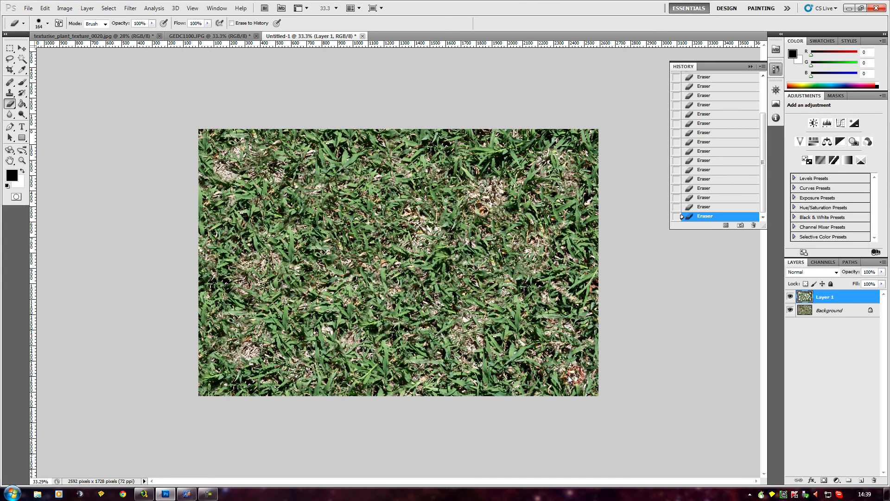
{"action": "left_click", "coordinate": [513, 137]}
{"action": "left_click", "coordinate": [404, 148]}
{"action": "left_click", "coordinate": [299, 204]}
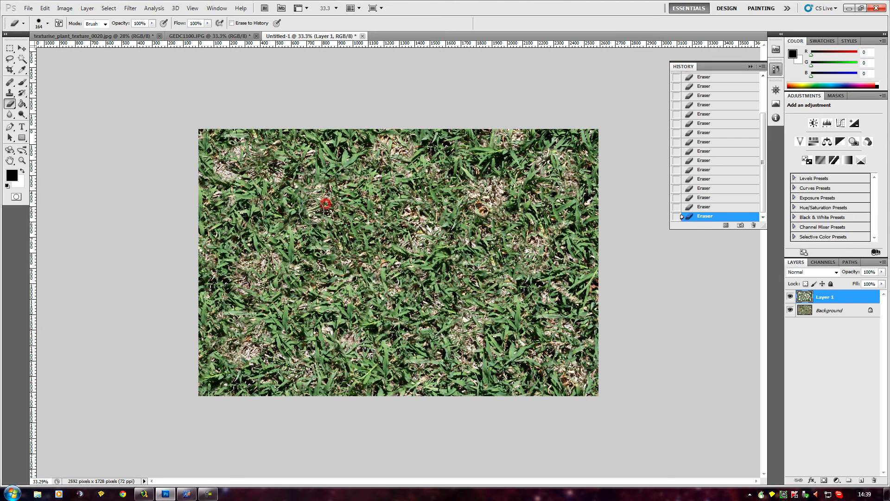
- Erase small dry spots into the green layer along the image's left edge and near its lower-left corner
{"action": "left_click", "coordinate": [231, 229]}
{"action": "left_click", "coordinate": [225, 199]}
{"action": "left_click", "coordinate": [207, 244]}
{"action": "left_click", "coordinate": [199, 304]}
{"action": "left_click", "coordinate": [264, 385]}
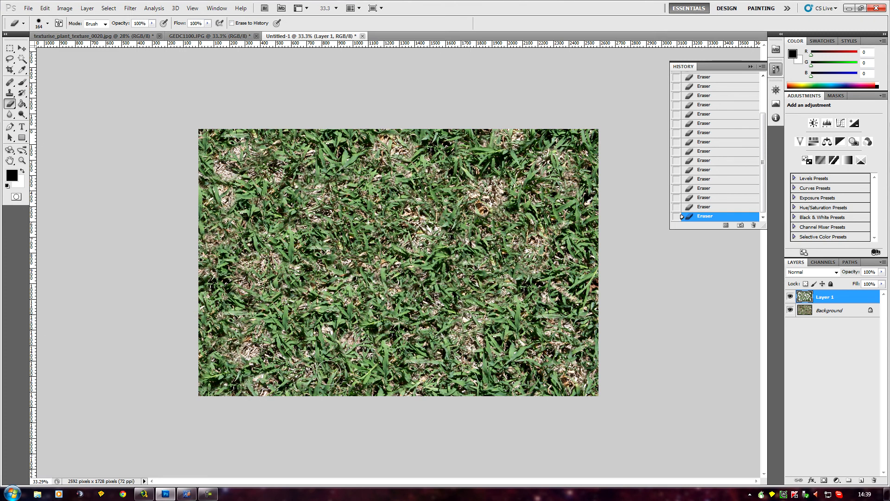
- Erase the last dry spots into the green layer along the bottom centre and the top edge
{"action": "left_click", "coordinate": [420, 341]}
{"action": "left_click", "coordinate": [385, 381]}
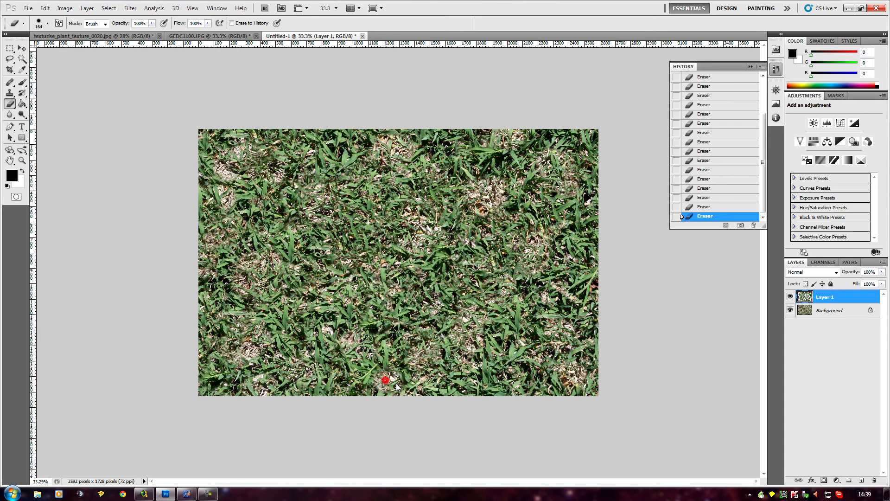
{"action": "left_click", "coordinate": [476, 391]}
{"action": "left_click", "coordinate": [443, 144]}
{"action": "left_click", "coordinate": [334, 139]}
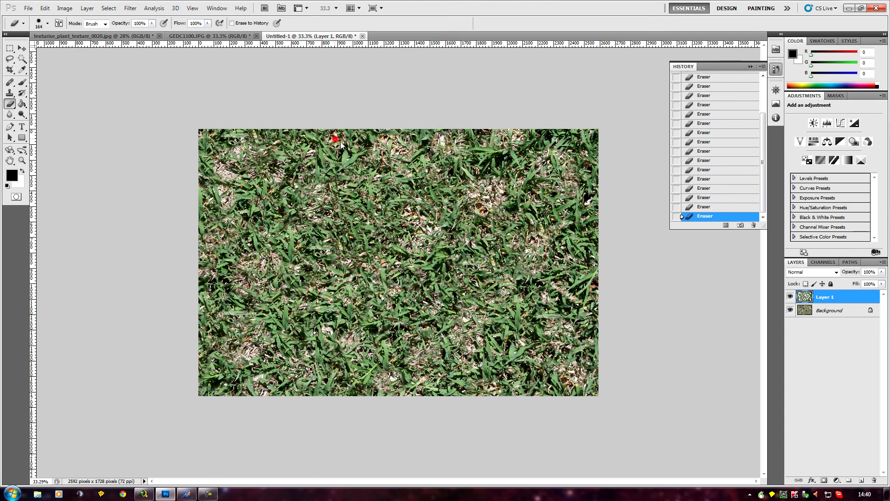
{"action": "scroll", "coordinate": [320, 402], "scroll_direction": "down", "scroll_amount": 4}
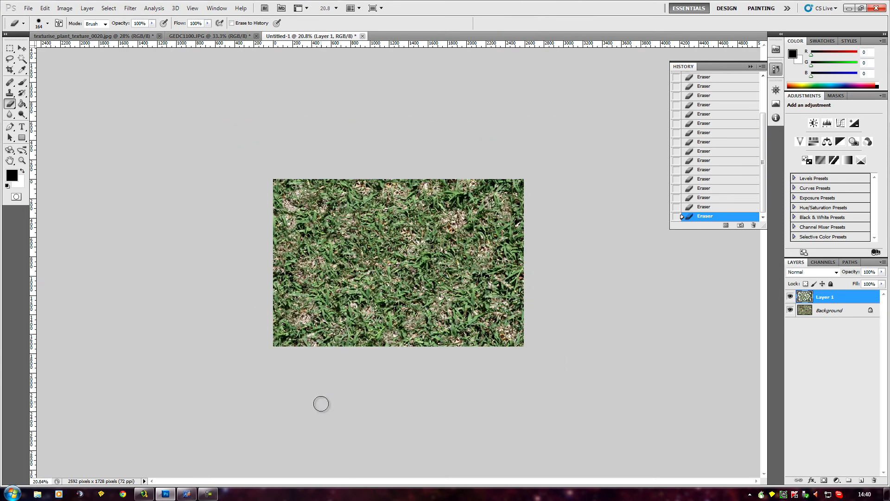
{"action": "scroll", "coordinate": [321, 403], "scroll_direction": "up", "scroll_amount": 5}
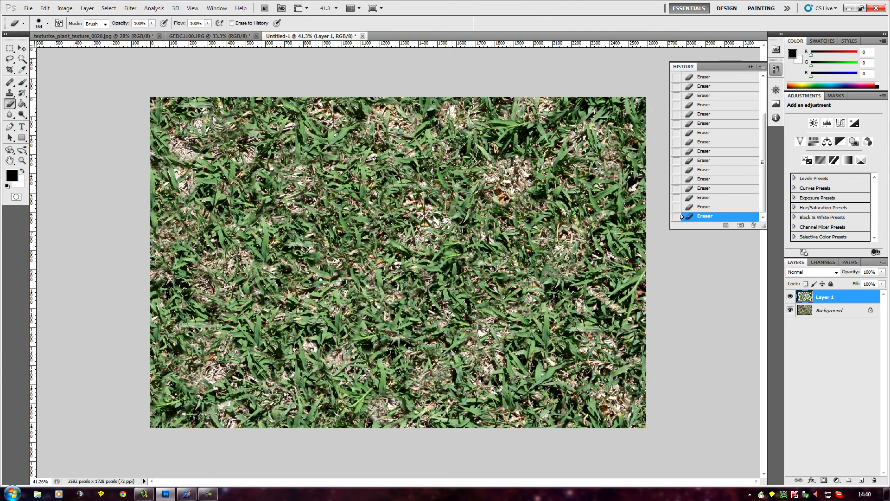
{"action": "left_click", "coordinate": [521, 130]}
- Examine the blend of green and dry grass at several zoom levels
{"action": "scroll", "coordinate": [424, 352], "scroll_direction": "down", "scroll_amount": 4}
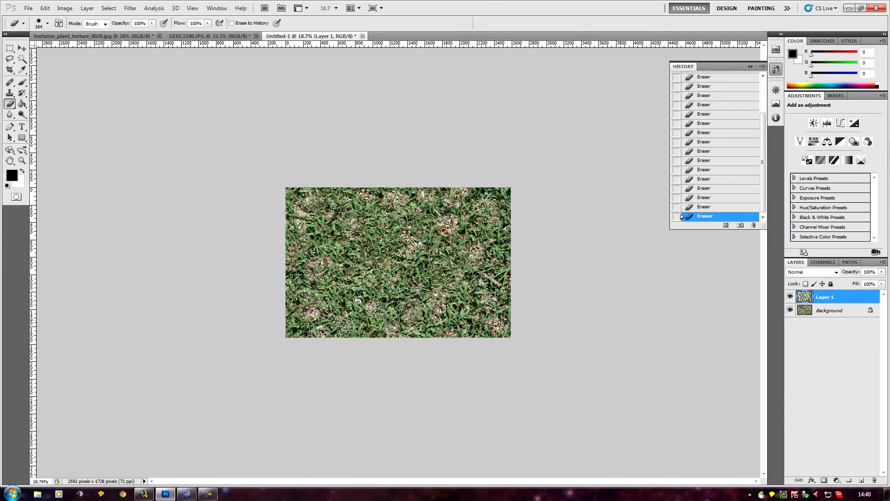
{"action": "scroll", "coordinate": [286, 366], "scroll_direction": "up", "scroll_amount": 3}
{"action": "scroll", "coordinate": [288, 365], "scroll_direction": "down", "scroll_amount": 1}
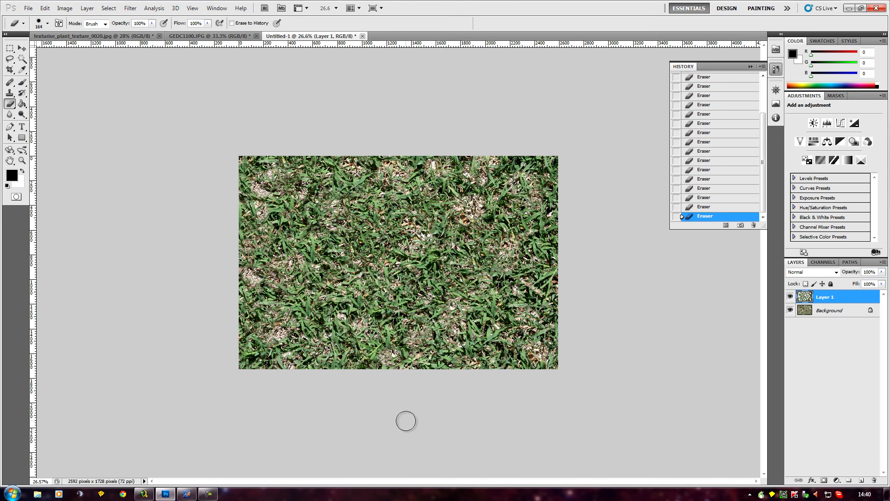
{"action": "scroll", "coordinate": [406, 420], "scroll_direction": "down", "scroll_amount": 2}
{"action": "scroll", "coordinate": [405, 420], "scroll_direction": "down", "scroll_amount": 2}
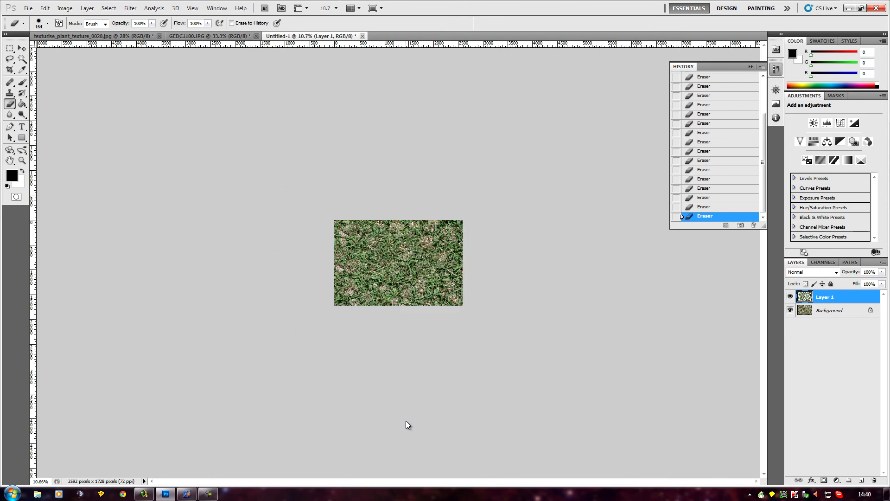
- Inspect the whole mixed grass texture from far and near to judge how natural the dry patches look
{"action": "scroll", "coordinate": [405, 420], "scroll_direction": "up", "scroll_amount": 3}
{"action": "scroll", "coordinate": [405, 421], "scroll_direction": "up", "scroll_amount": 2}
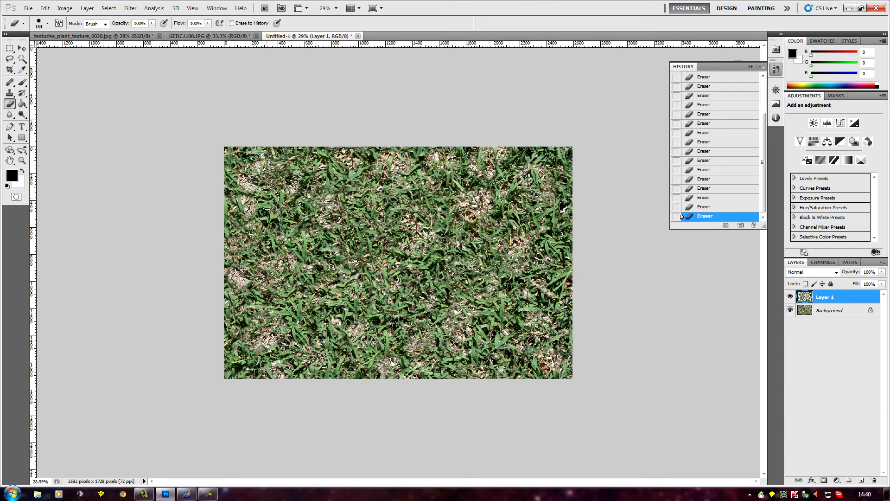
{"action": "scroll", "coordinate": [421, 412], "scroll_direction": "down", "scroll_amount": 2}
{"action": "scroll", "coordinate": [421, 412], "scroll_direction": "up", "scroll_amount": 3}
{"action": "scroll", "coordinate": [420, 413], "scroll_direction": "up", "scroll_amount": 1}
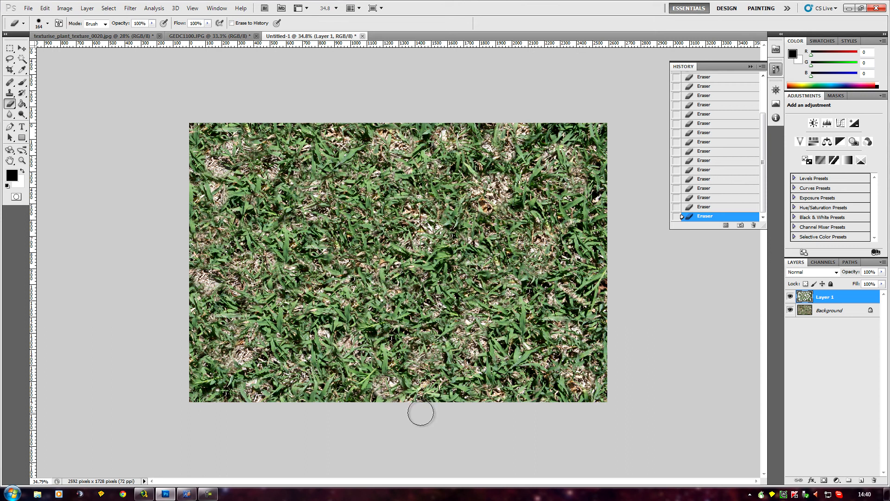
{"action": "scroll", "coordinate": [420, 412], "scroll_direction": "down", "scroll_amount": 5}
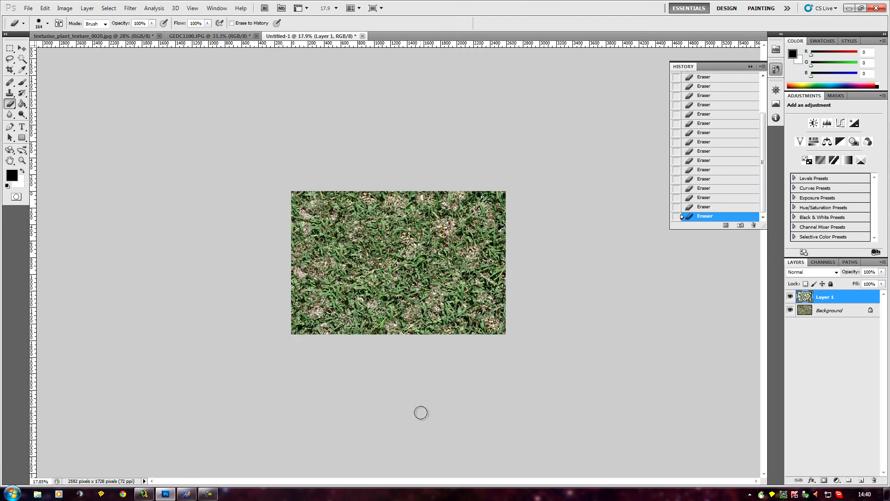
{"action": "scroll", "coordinate": [421, 412], "scroll_direction": "up", "scroll_amount": 8}
{"action": "scroll", "coordinate": [419, 412], "scroll_direction": "down", "scroll_amount": 6}
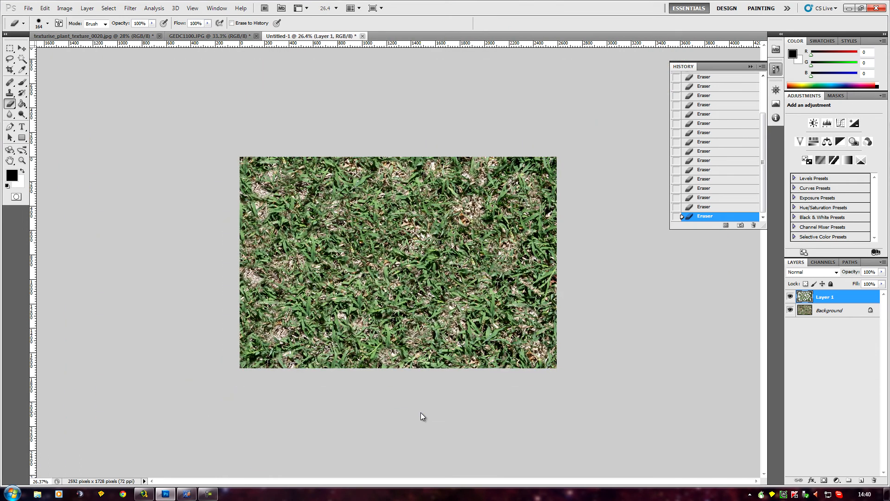
{"action": "scroll", "coordinate": [421, 412], "scroll_direction": "down", "scroll_amount": 1}
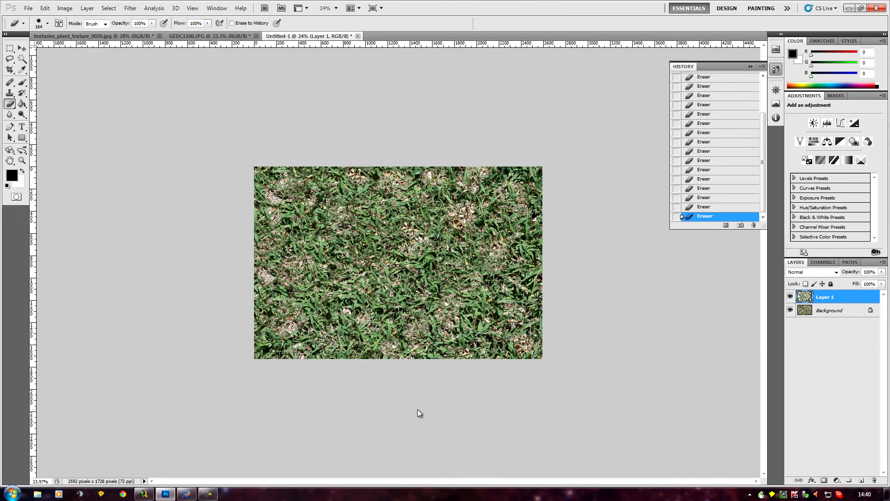
{"action": "scroll", "coordinate": [417, 409], "scroll_direction": "up", "scroll_amount": 3}
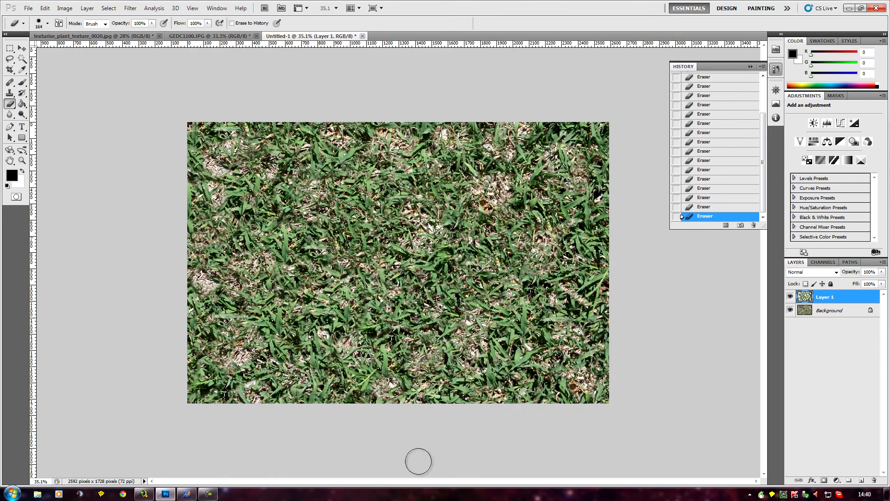
{"action": "scroll", "coordinate": [498, 441], "scroll_direction": "up", "scroll_amount": 1}
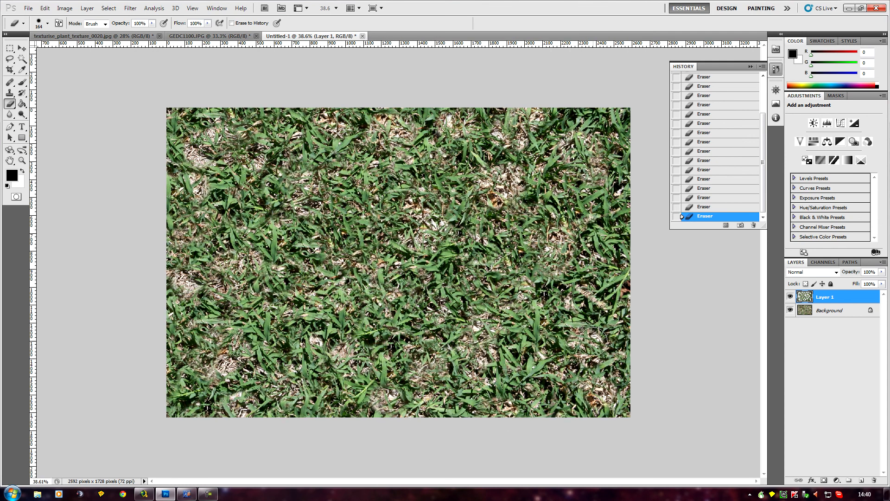
- Adjust the dry grass Background layer with Hue/Saturation, setting hue to -24, saturation to -15 and lightness to -10
{"action": "left_click", "coordinate": [831, 312]}
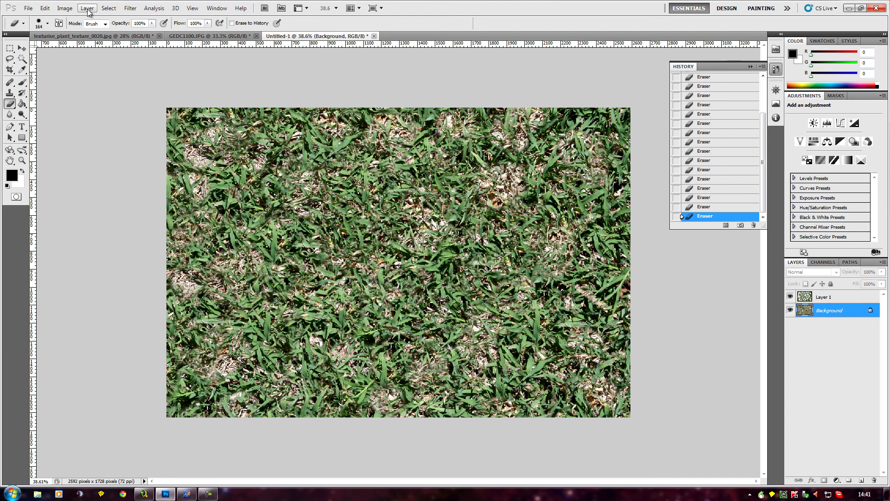
{"action": "left_click", "coordinate": [64, 8]}
{"action": "mouse_move", "coordinate": [78, 31]}
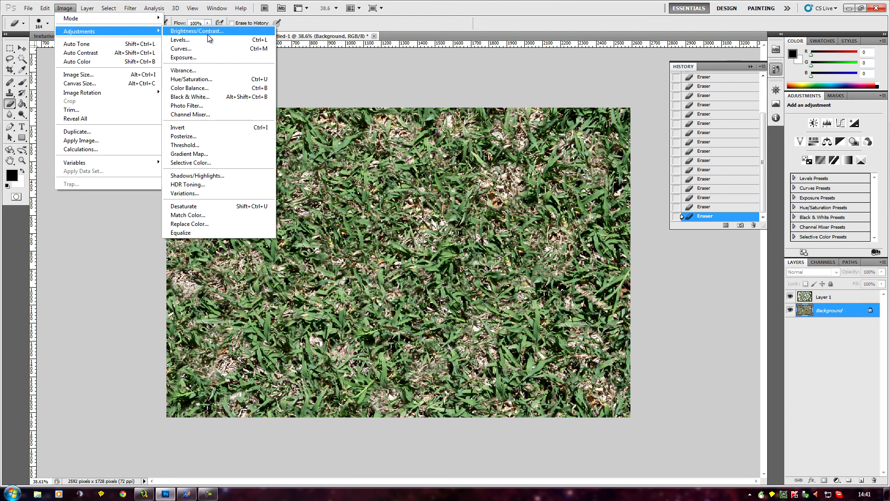
{"action": "left_click", "coordinate": [211, 79]}
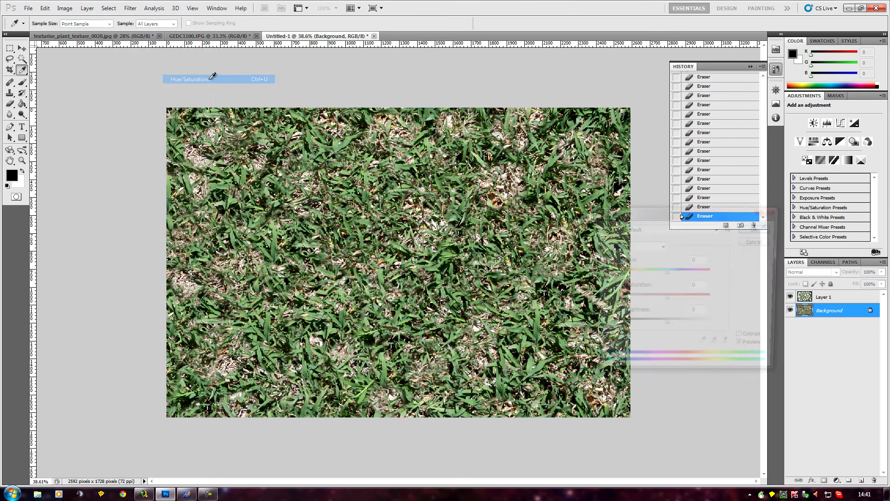
{"action": "left_click_drag", "start_coordinate": [665, 300], "coordinate": [658, 334]}
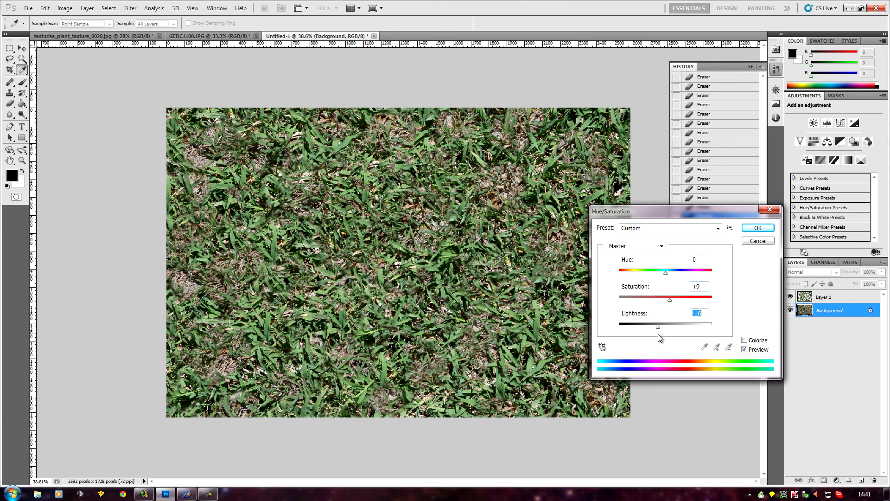
{"action": "left_click_drag", "start_coordinate": [666, 275], "coordinate": [661, 329]}
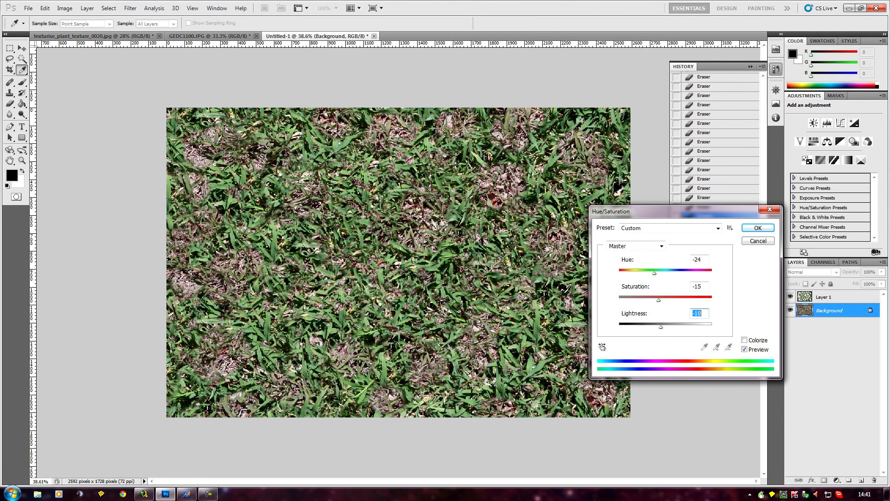